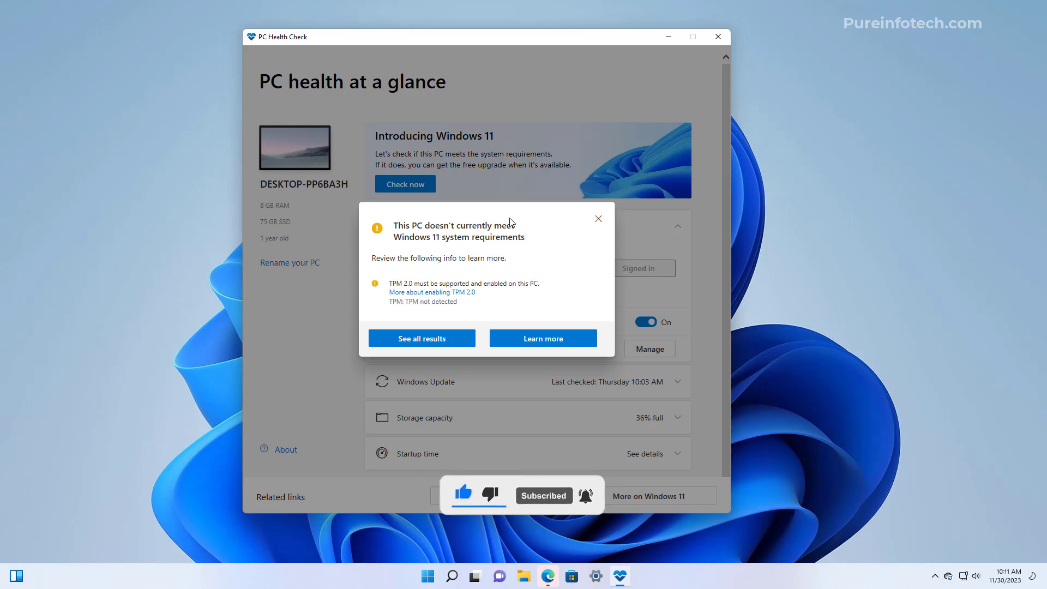
# Minimize PC Health Check after it reports the PC misses the TPM 2.0 requirement
pyautogui.click(669, 38)
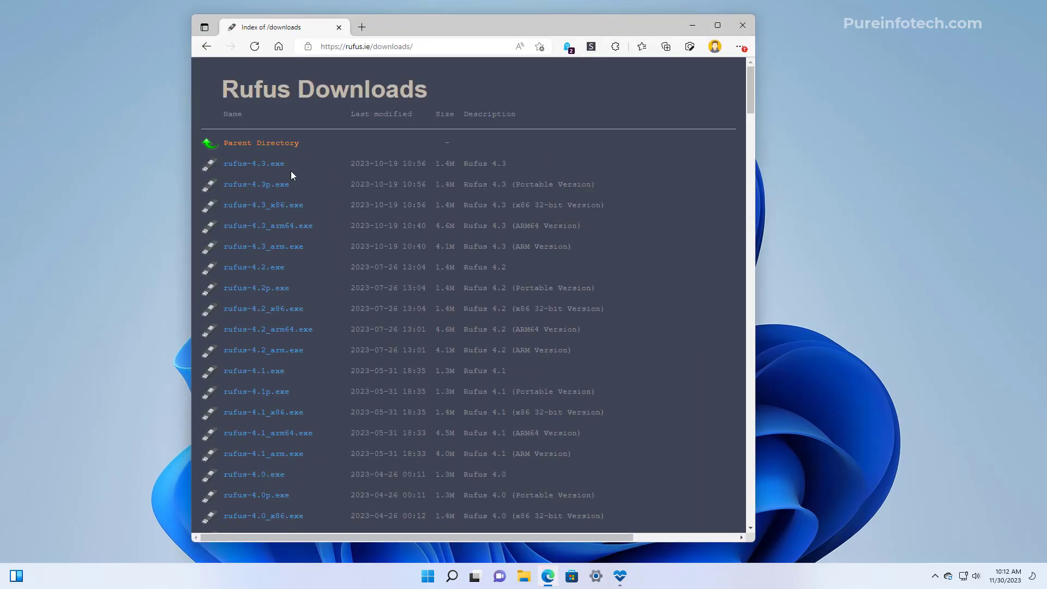
# Save rufus-4.3.exe to Downloads and show that folder in File Explorer
pyautogui.click(250, 166)
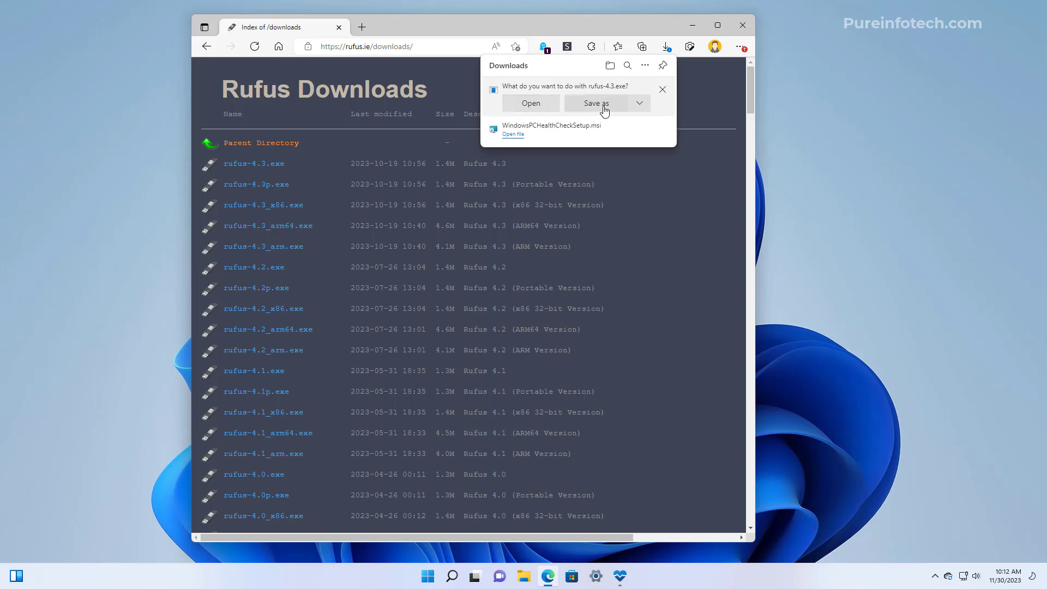
pyautogui.click(604, 109)
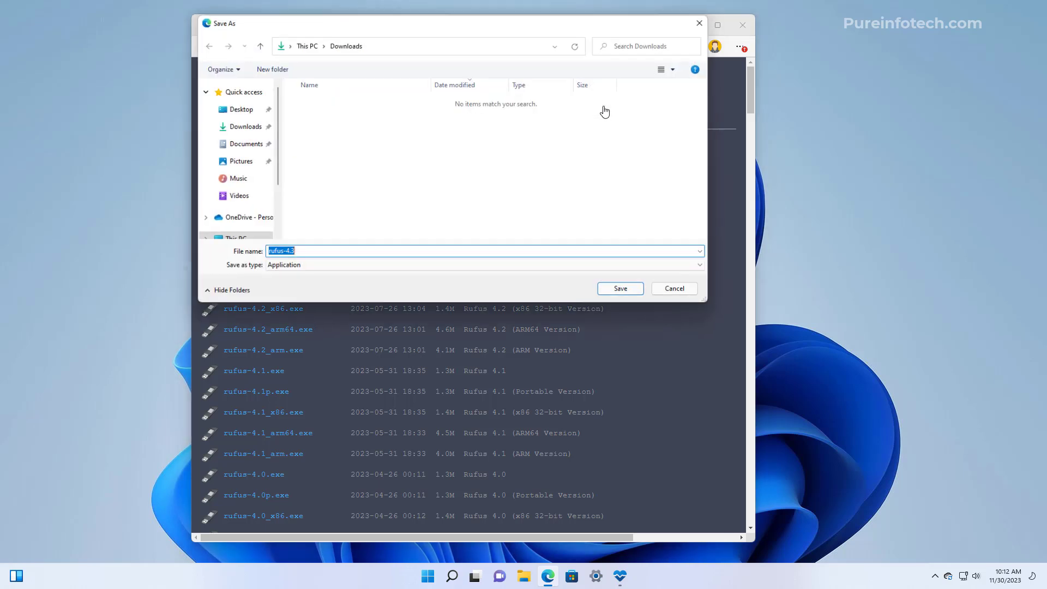
pyautogui.click(621, 290)
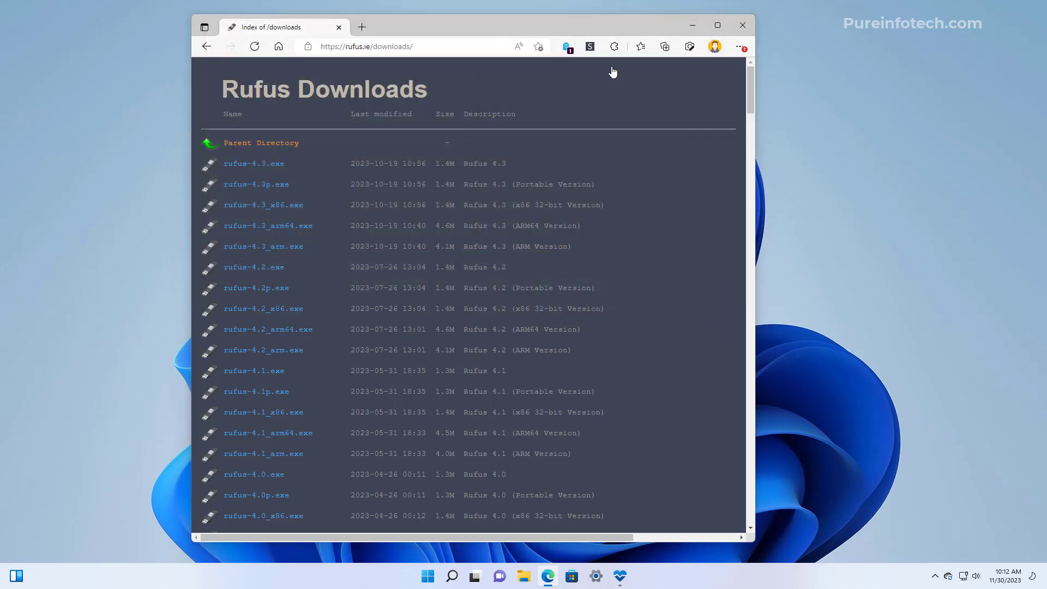
pyautogui.press('super+e')
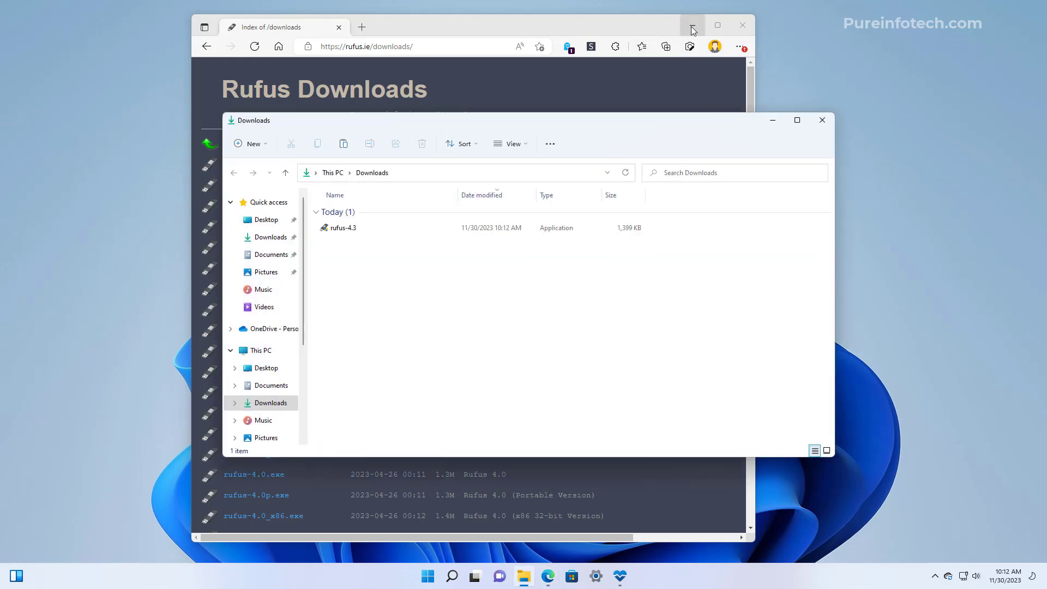
pyautogui.click(692, 25)
# Launch rufus-4.3 with administrator approval and allow it to check for updates online
pyautogui.doubleClick(342, 229)
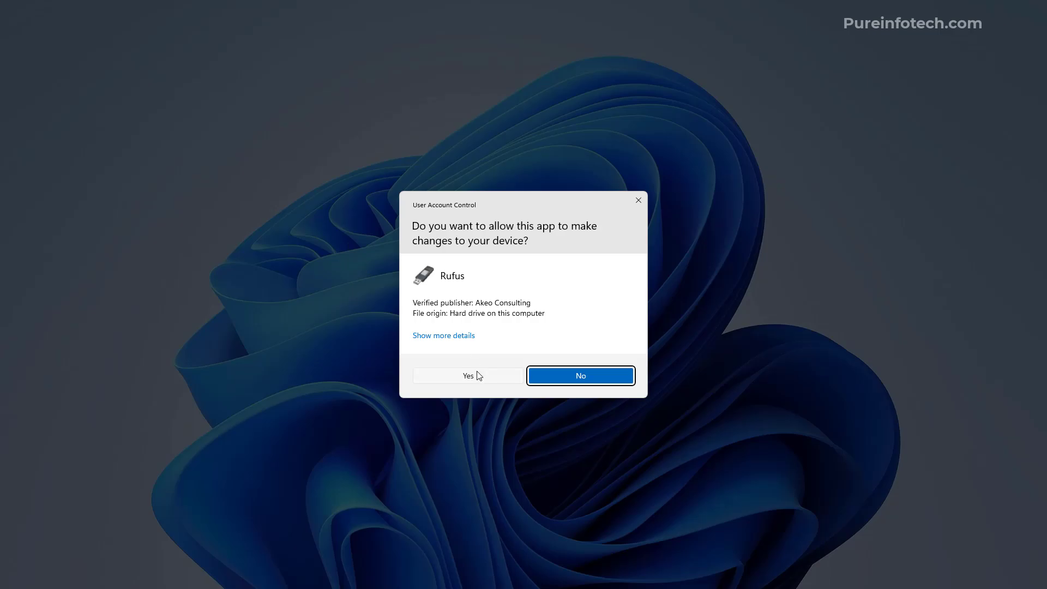
pyautogui.click(478, 375)
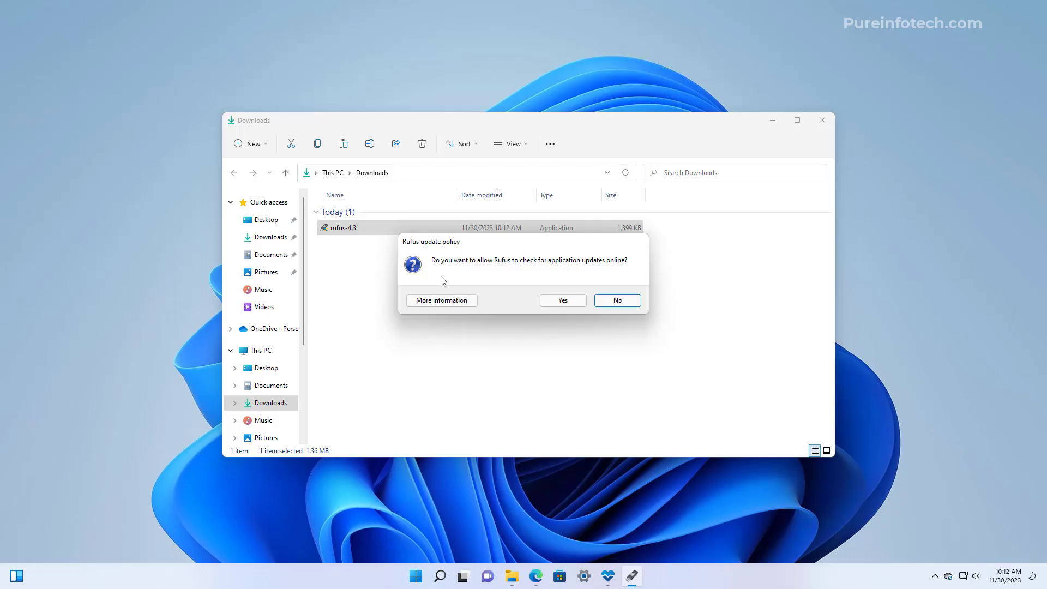
pyautogui.click(561, 302)
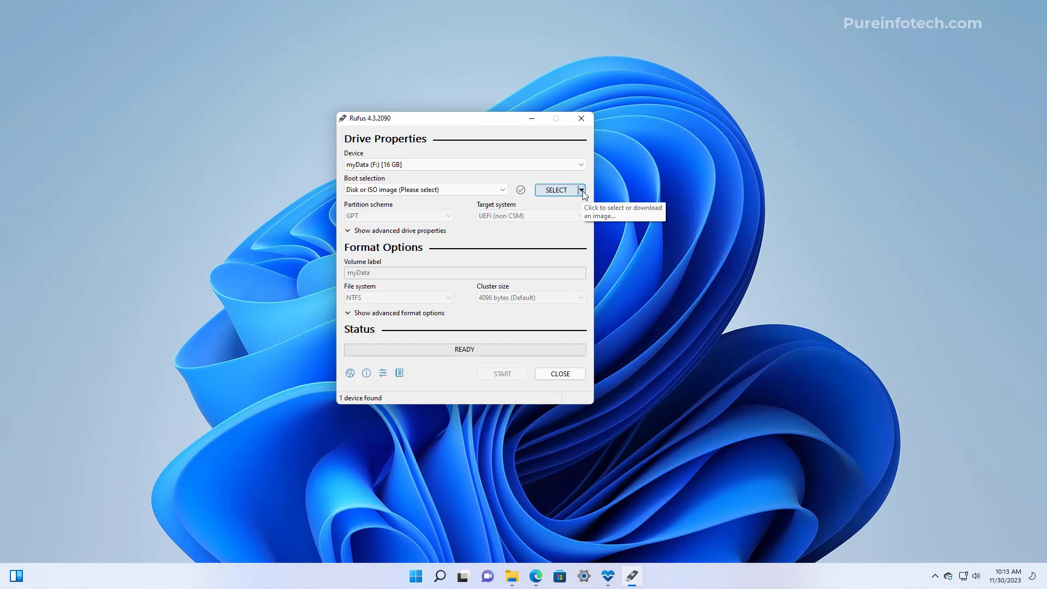
# Switch Rufus's boot selection from SELECT to DOWNLOAD, then review and close the update settings
pyautogui.click(581, 191)
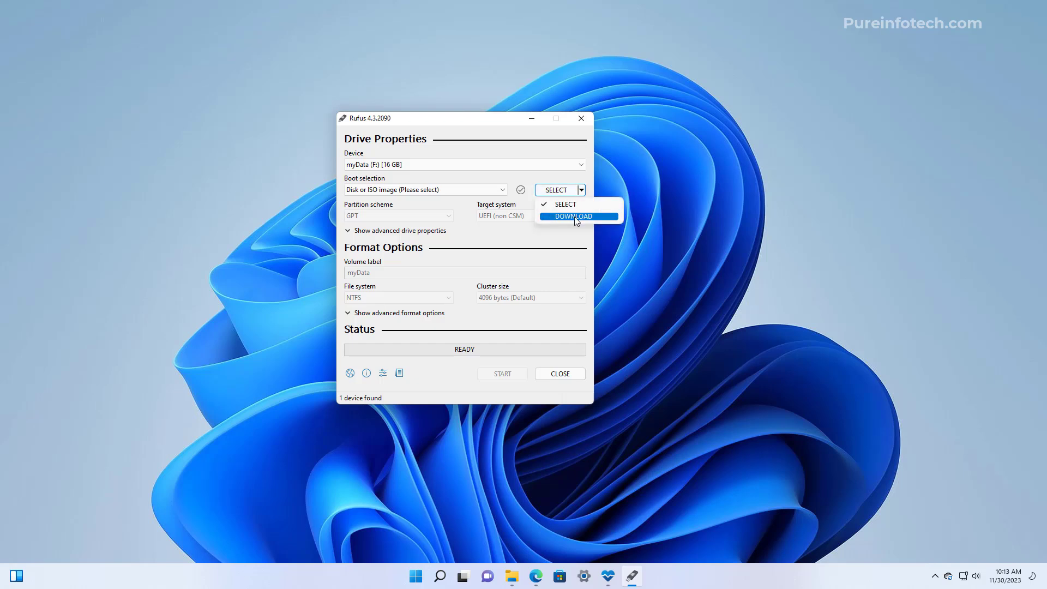
pyautogui.click(574, 217)
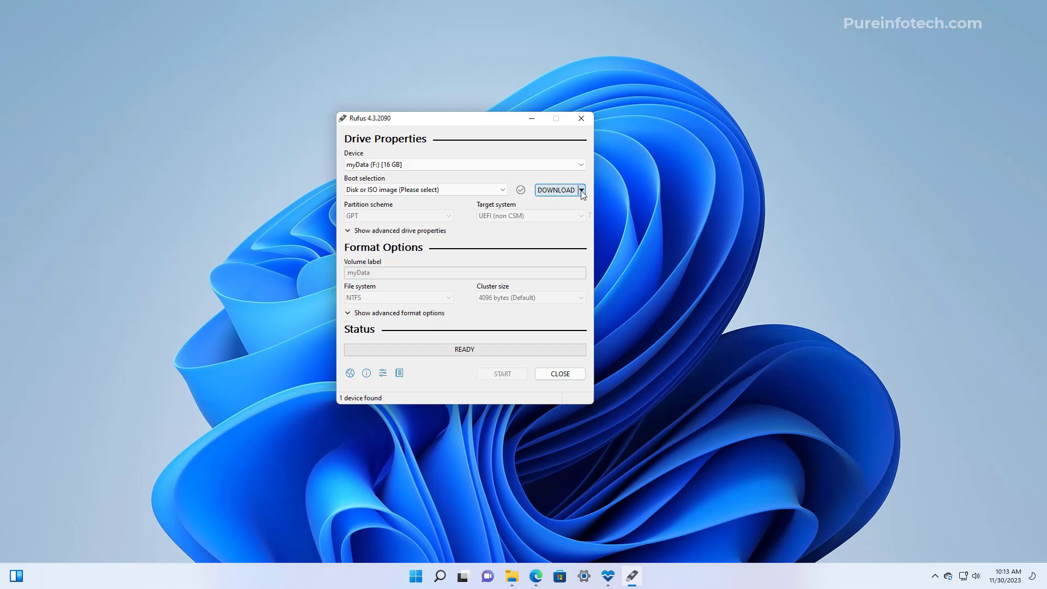
pyautogui.click(382, 373)
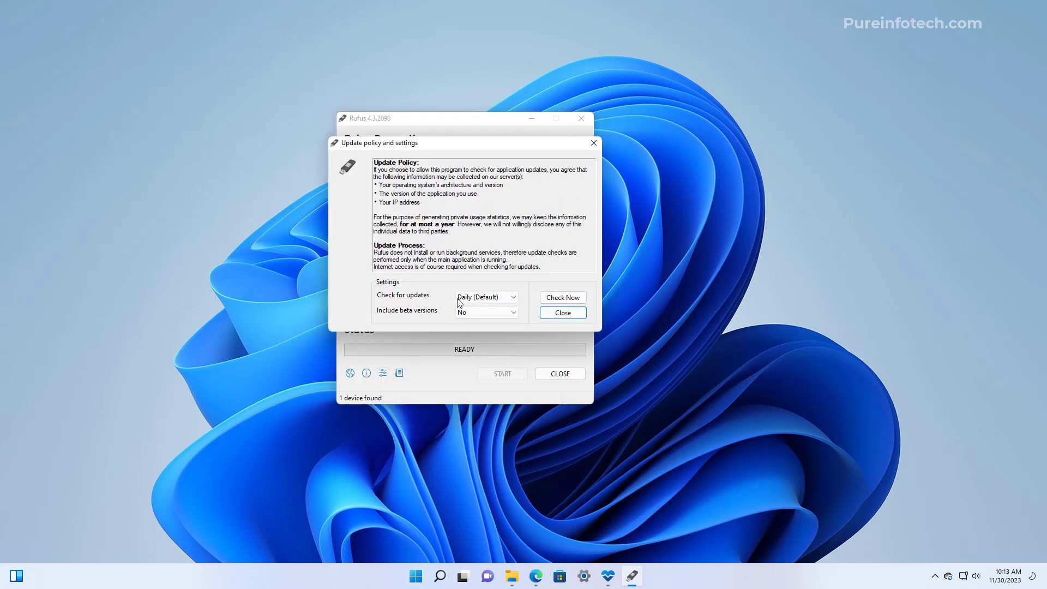
pyautogui.click(563, 312)
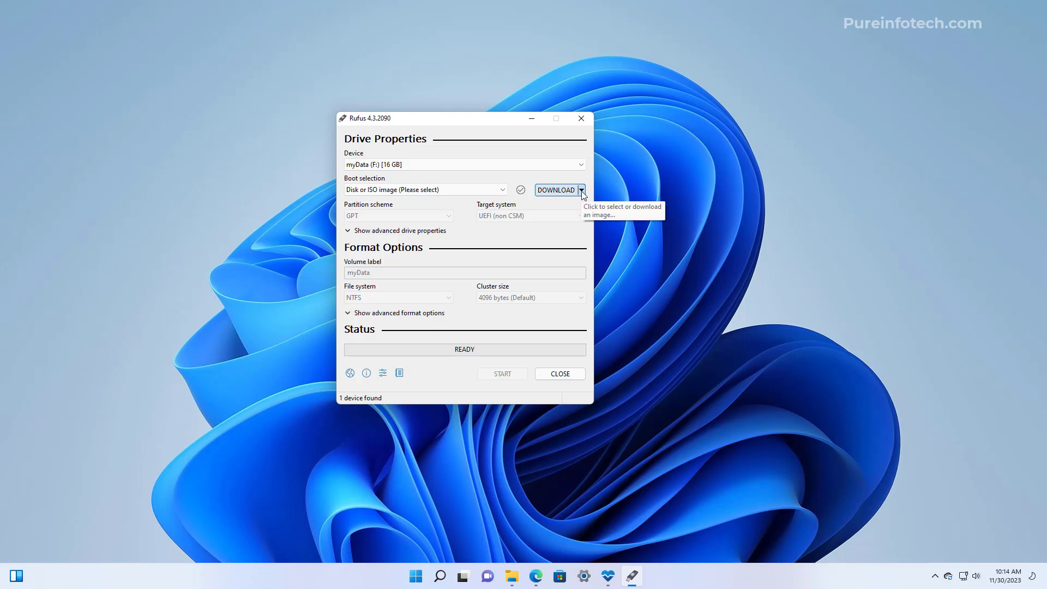
# Download the Windows 11 23H2 Home/Pro/Edu English (United States) x64 ISO into Downloads
pyautogui.click(550, 191)
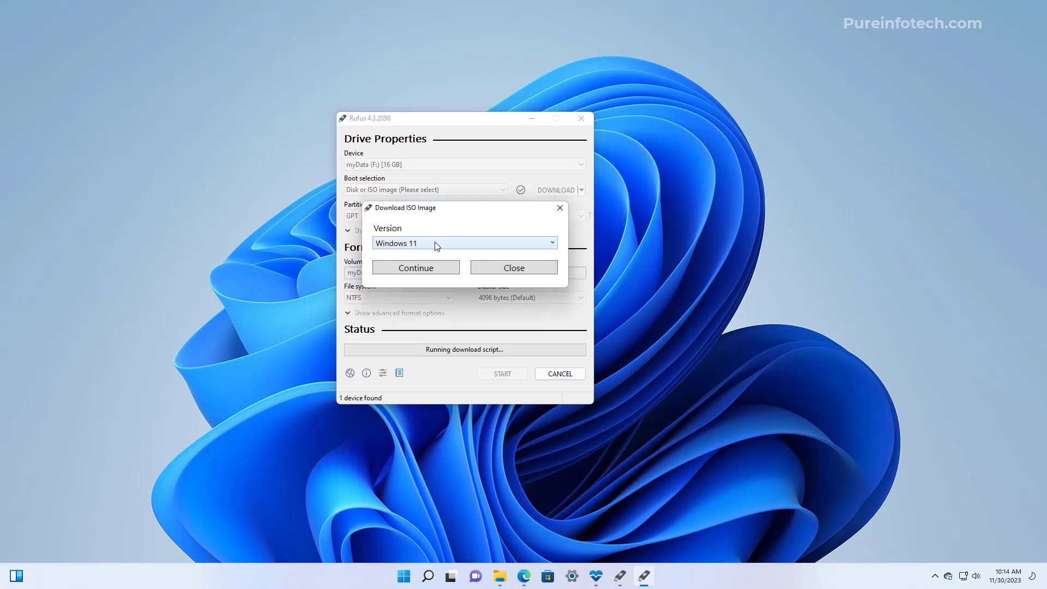
pyautogui.click(421, 271)
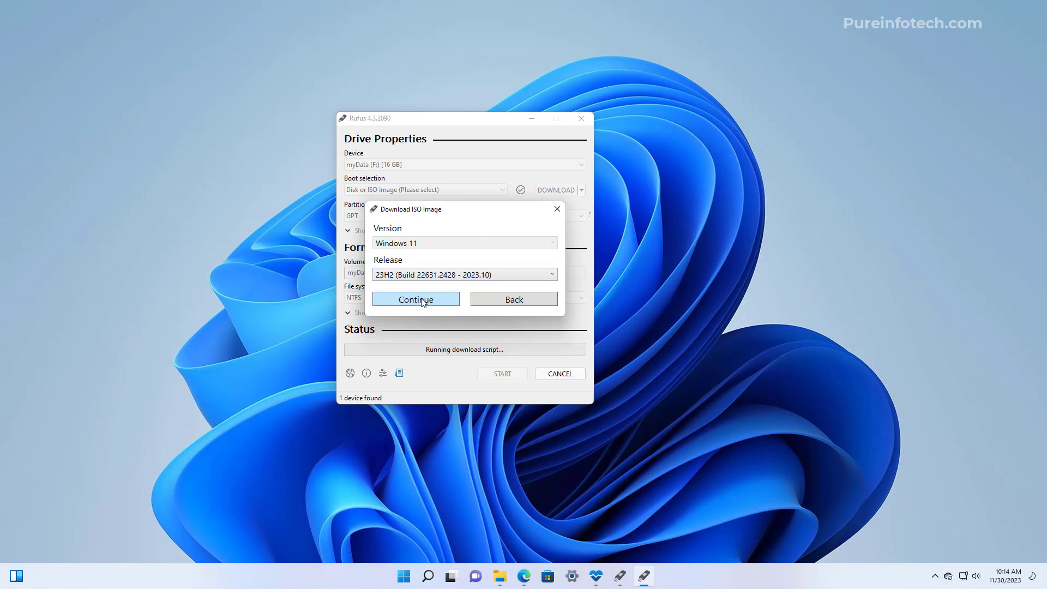
pyautogui.click(416, 300)
pyautogui.click(420, 307)
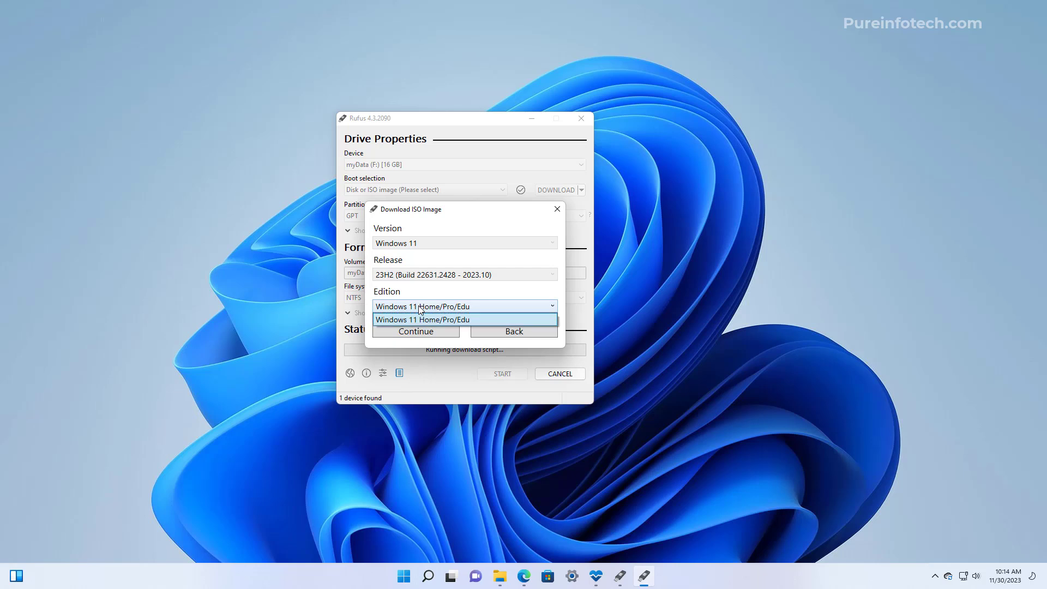
pyautogui.click(420, 307)
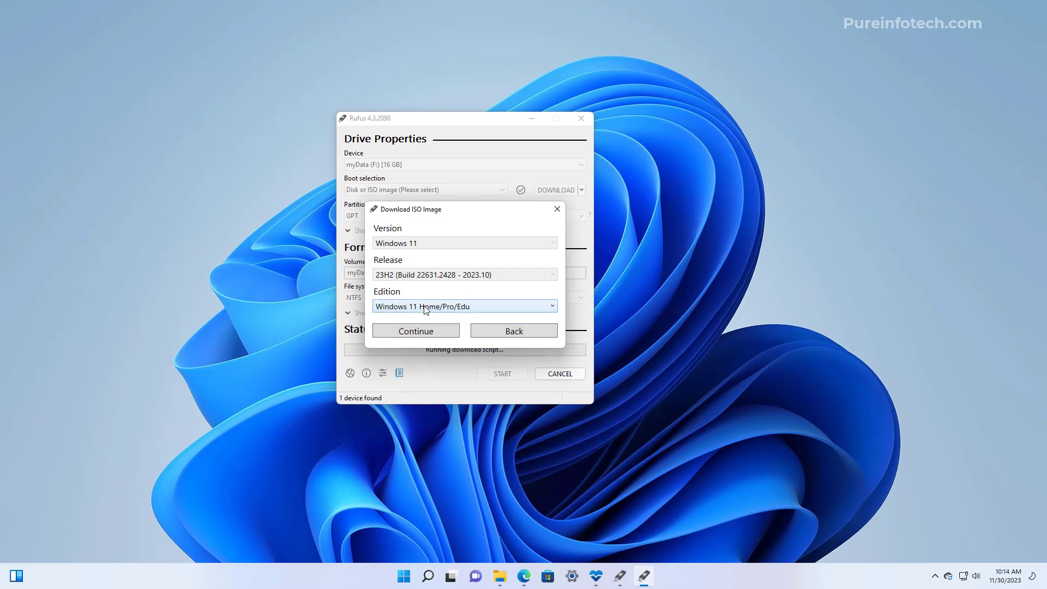
pyautogui.click(421, 334)
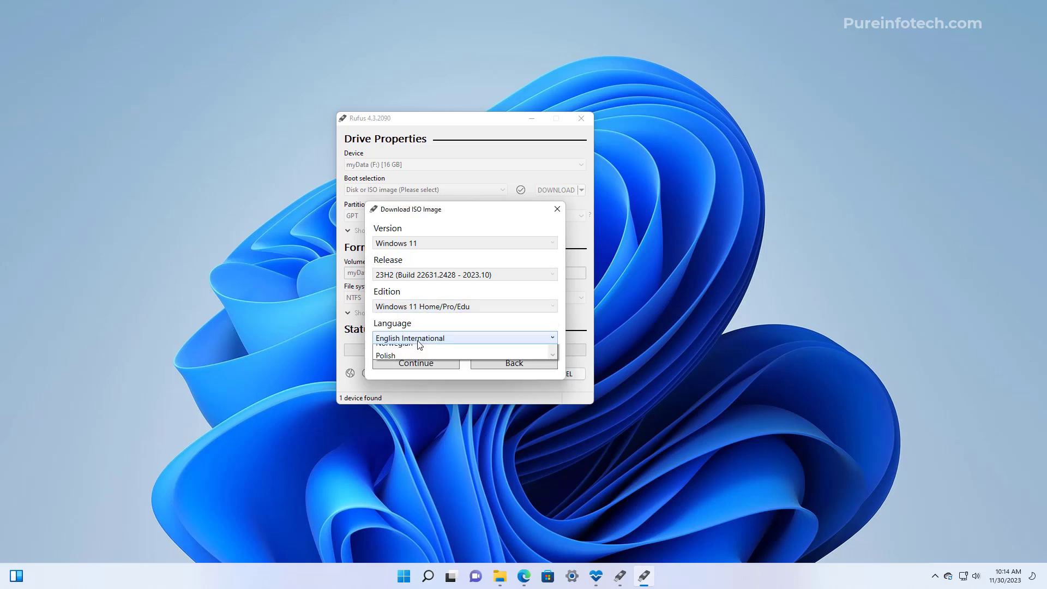
pyautogui.click(418, 339)
pyautogui.click(445, 408)
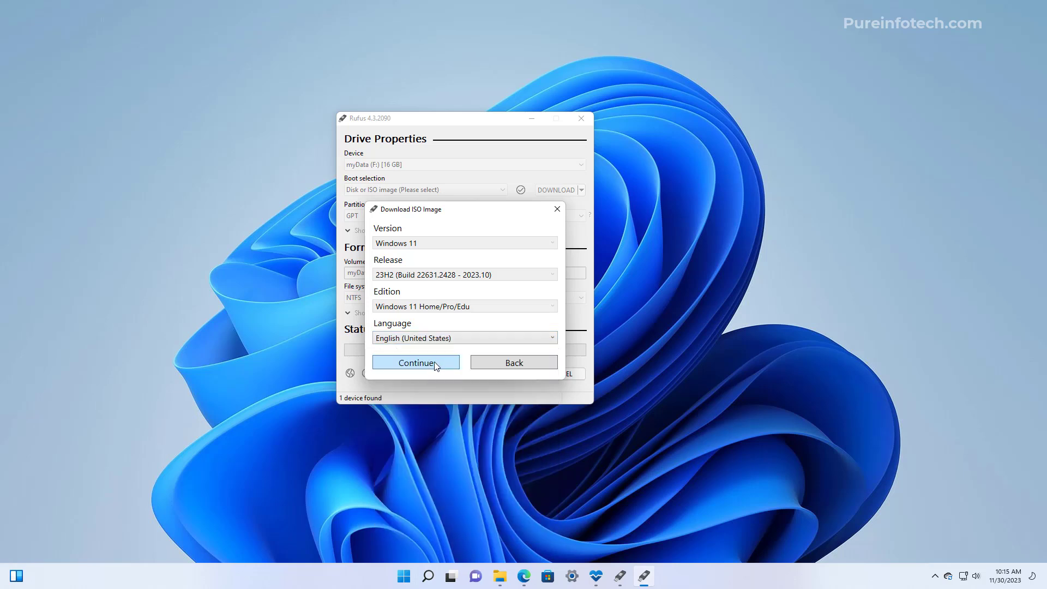
pyautogui.click(435, 364)
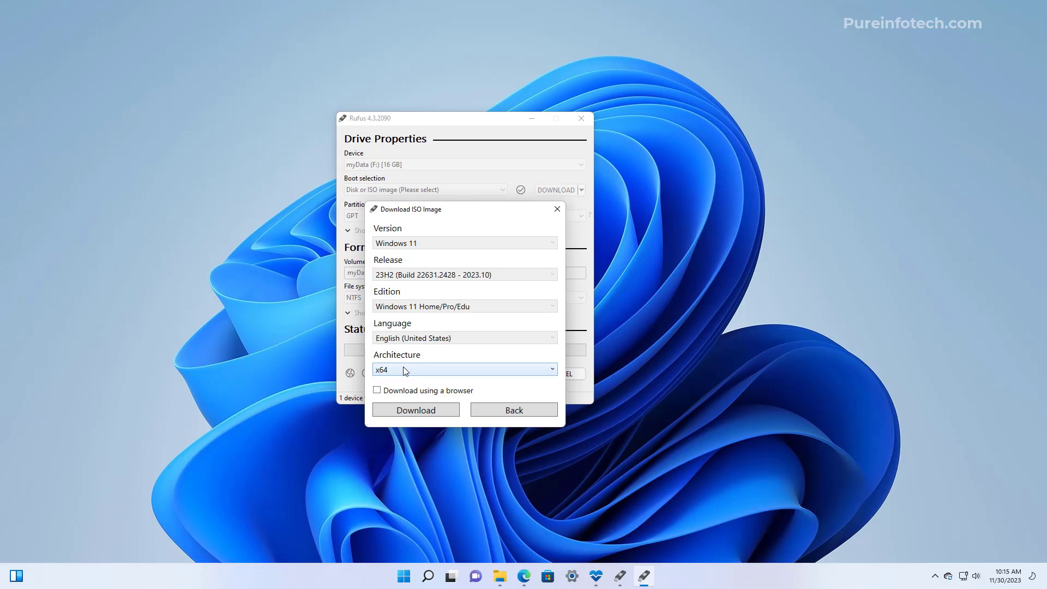
pyautogui.click(418, 411)
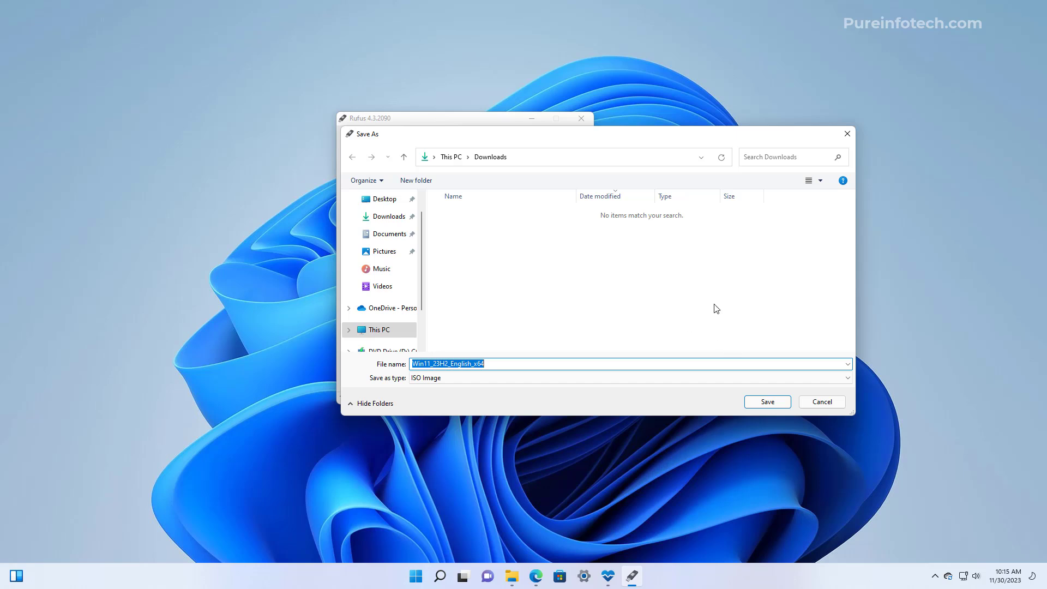
pyautogui.click(767, 401)
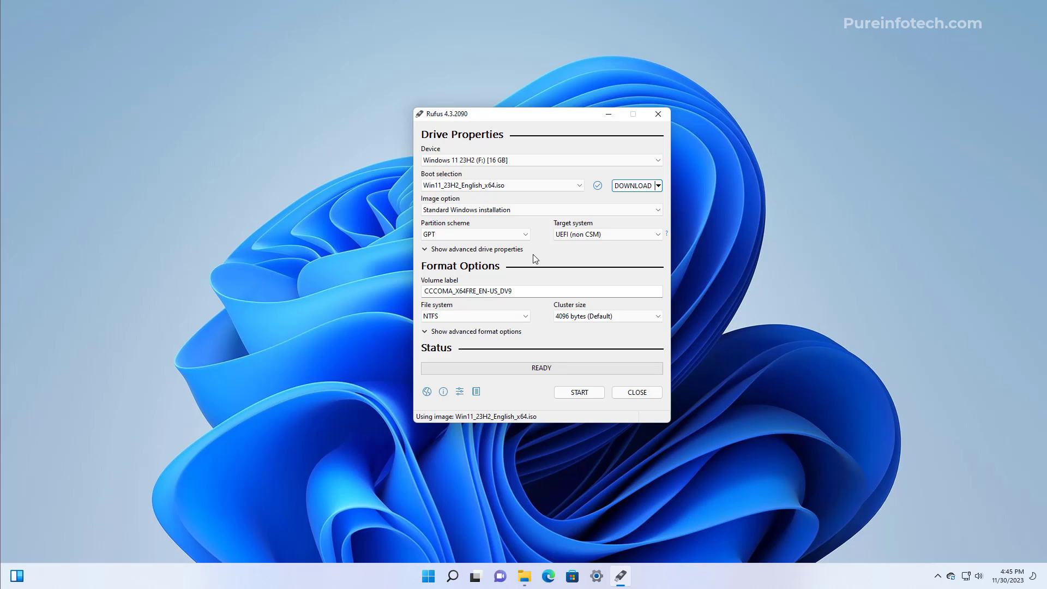
# Try MBR, return to GPT partitioning, and relabel the volume 'Windows 11 23H2'
pyautogui.click(452, 236)
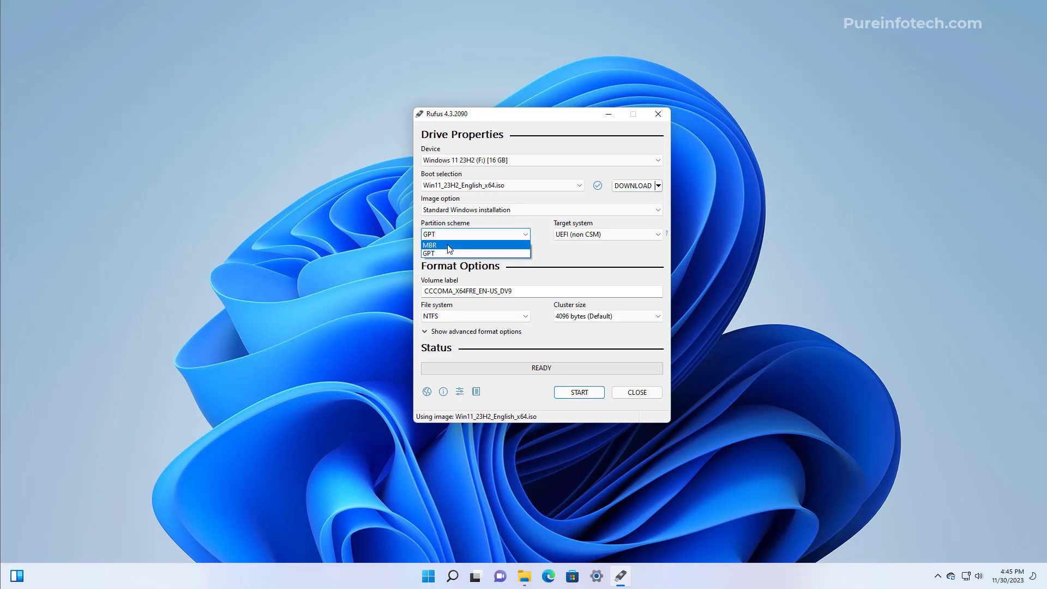
pyautogui.click(448, 246)
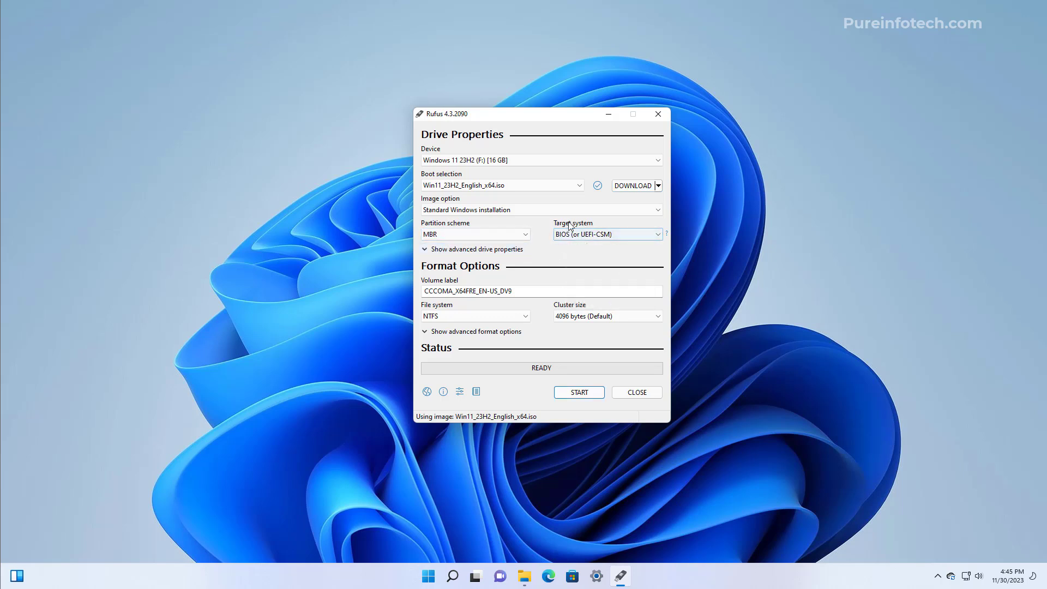
pyautogui.click(567, 235)
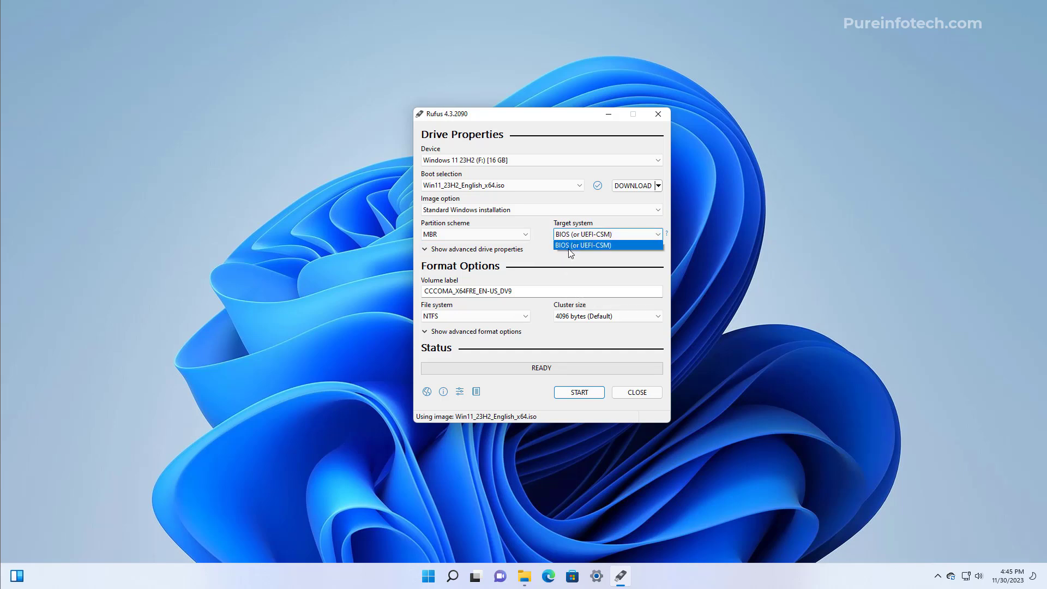
pyautogui.click(569, 247)
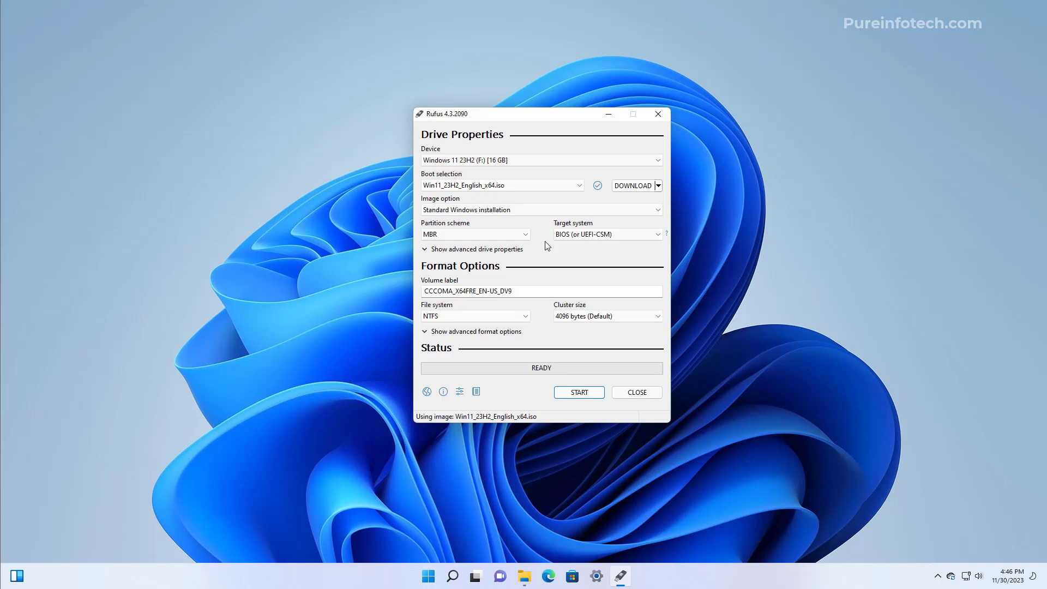
pyautogui.click(485, 234)
pyautogui.click(478, 253)
pyautogui.doubleClick(534, 293)
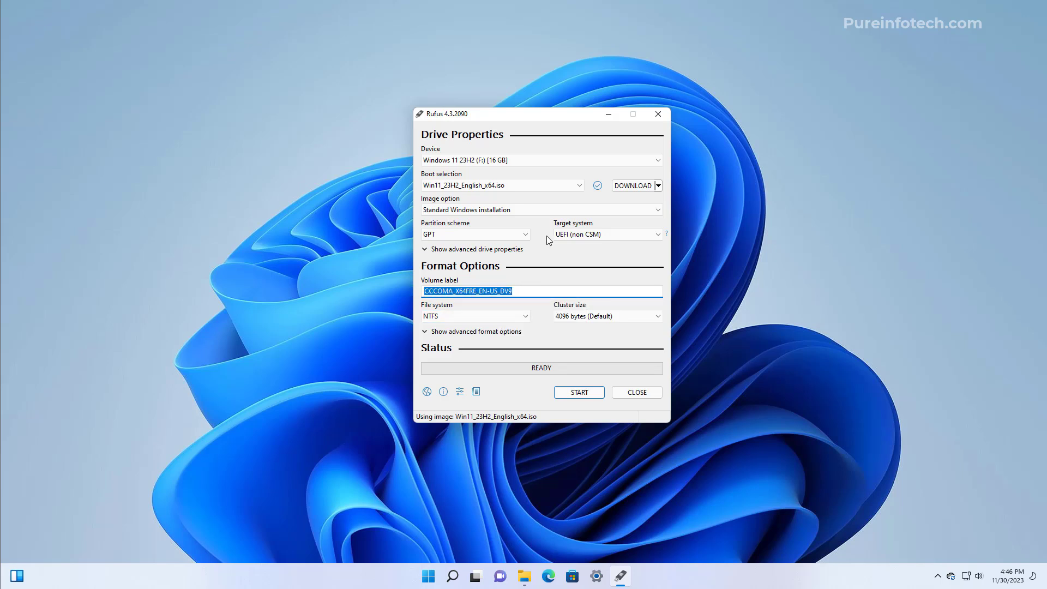
pyautogui.write('Window')
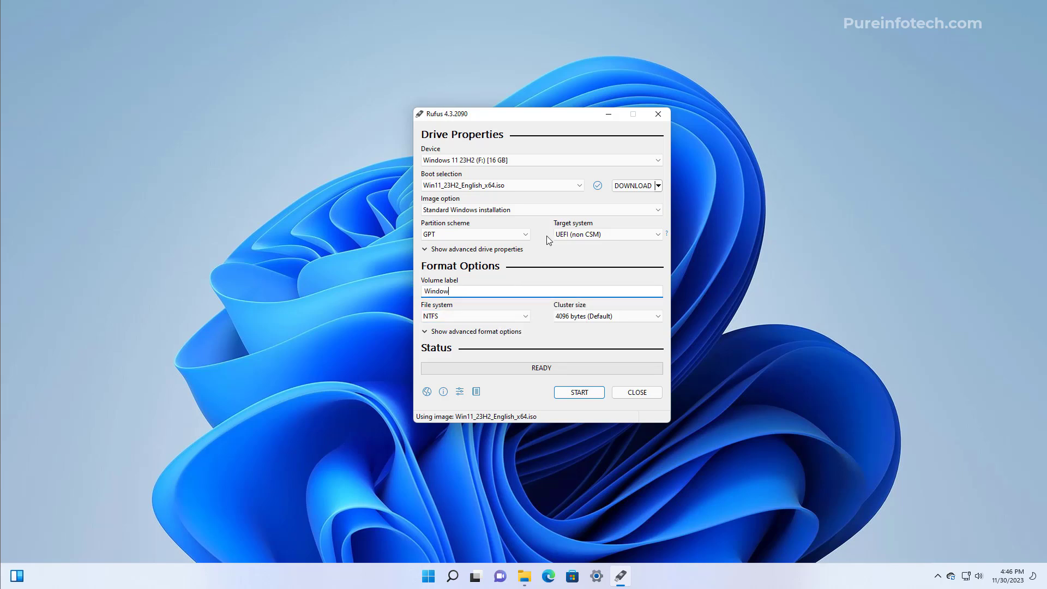
pyautogui.write('s 11 23H2')
# Start the write, keep the online Microsoft account requirement, and accept the Windows customization
pyautogui.click(574, 394)
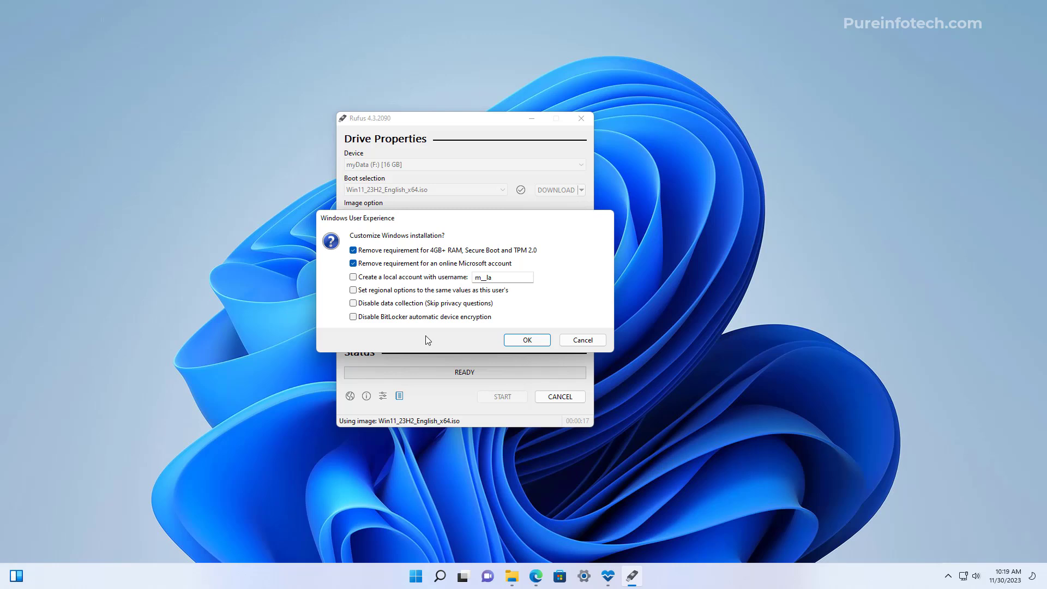
pyautogui.click(353, 263)
pyautogui.click(527, 339)
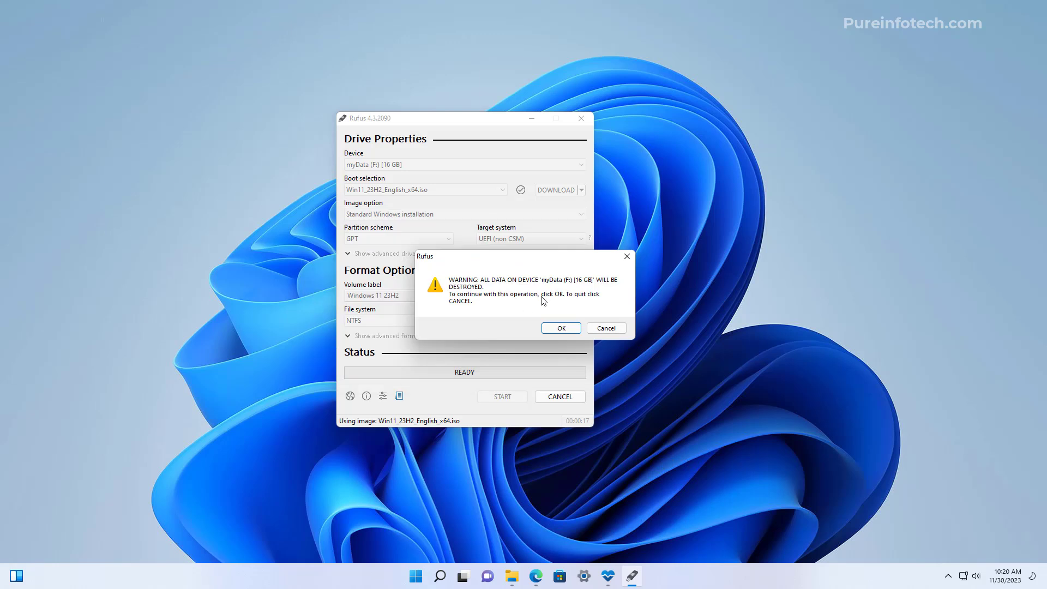
# Confirm erasing the 16 GB drive so Rufus writes the Windows 11 23H2 installer
pyautogui.click(562, 330)
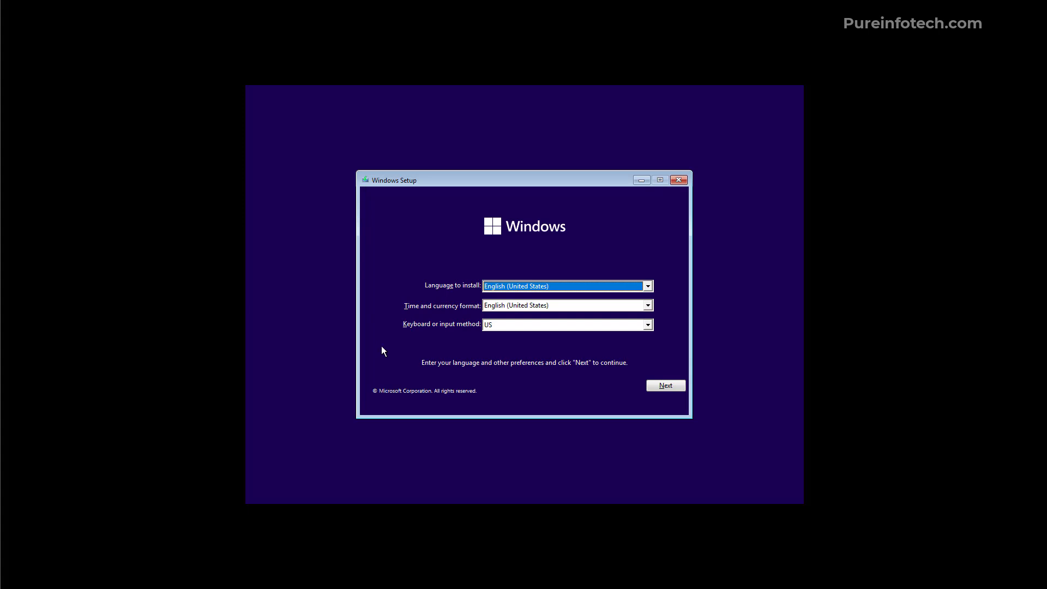
# Accept English (United States) language with US keyboard and begin installing Windows
pyautogui.click(664, 385)
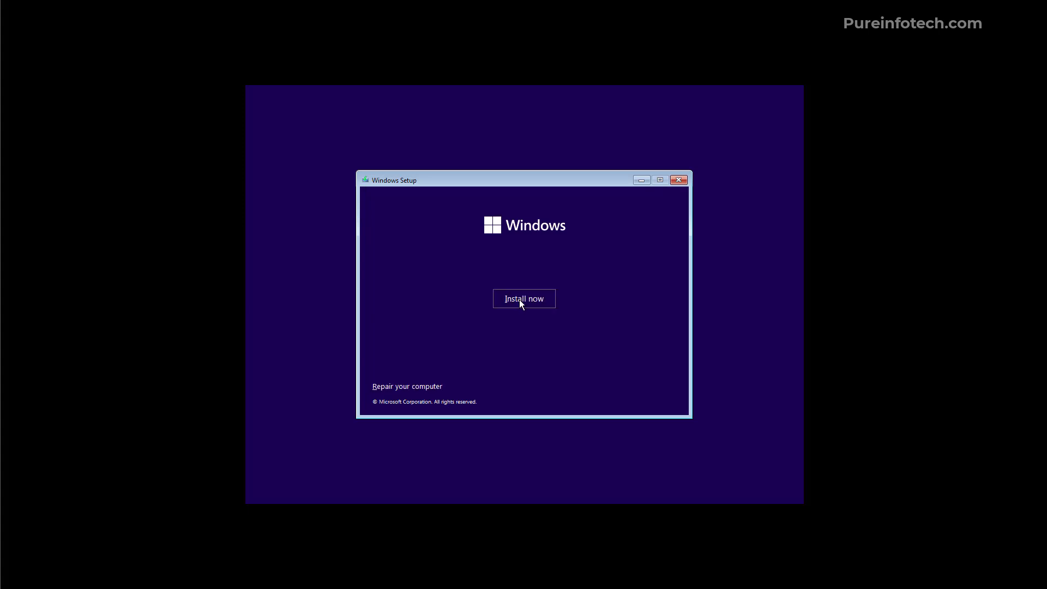
pyautogui.click(519, 300)
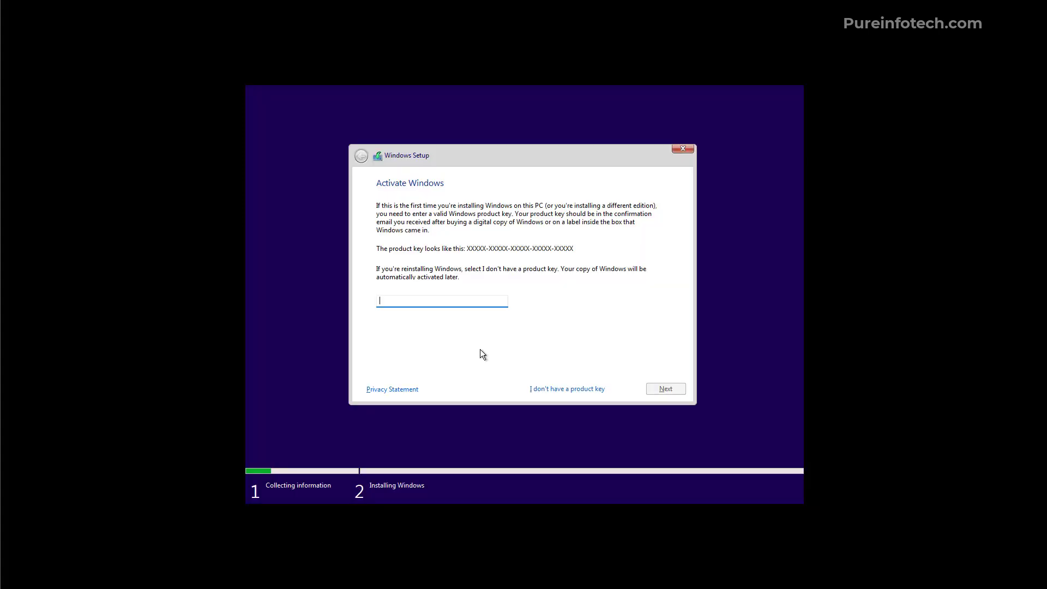
# Skip the product key, accept the license terms, and choose a custom Windows-only install
pyautogui.click(548, 388)
pyautogui.click(380, 368)
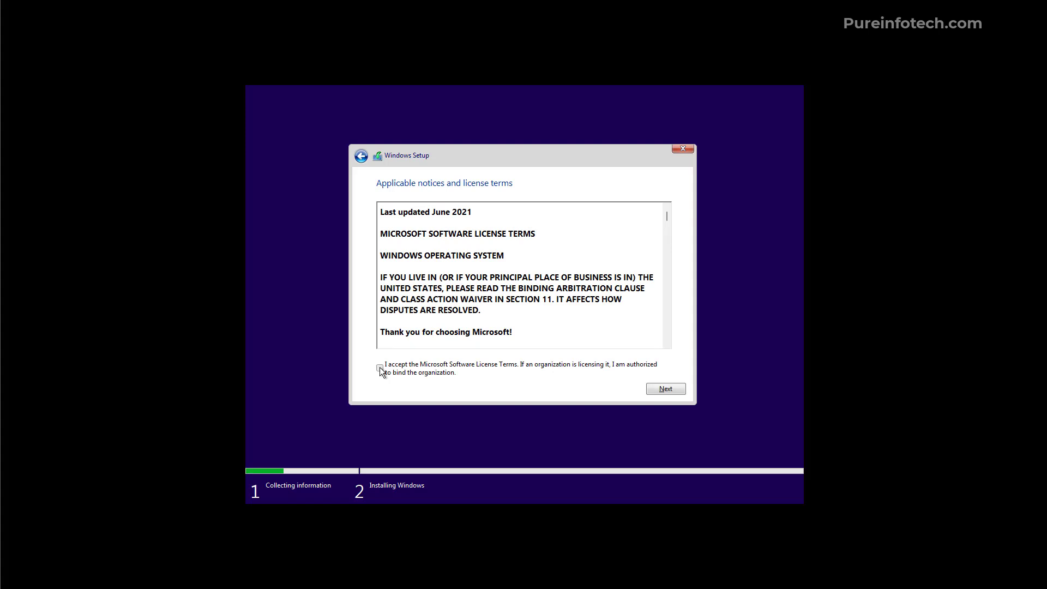
pyautogui.click(669, 387)
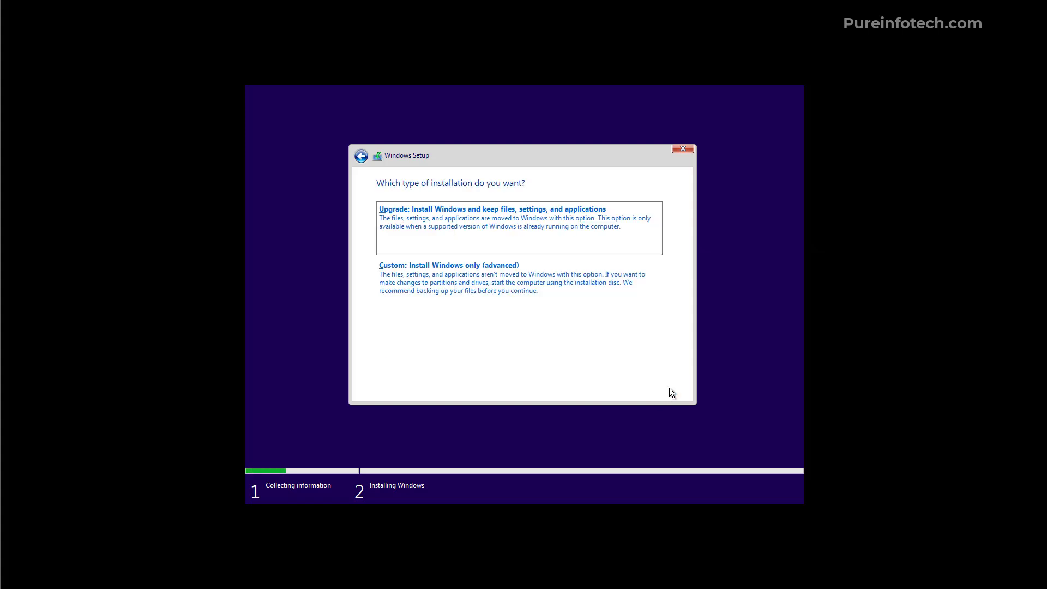
pyautogui.click(465, 286)
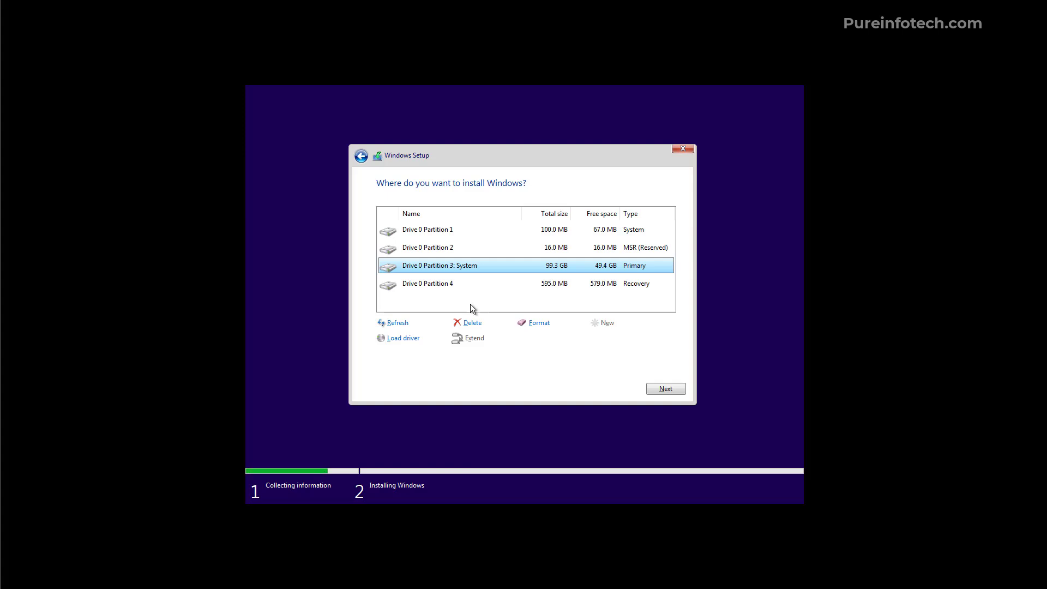
# Delete Drive 0 Partitions 3 and 4
pyautogui.click(468, 323)
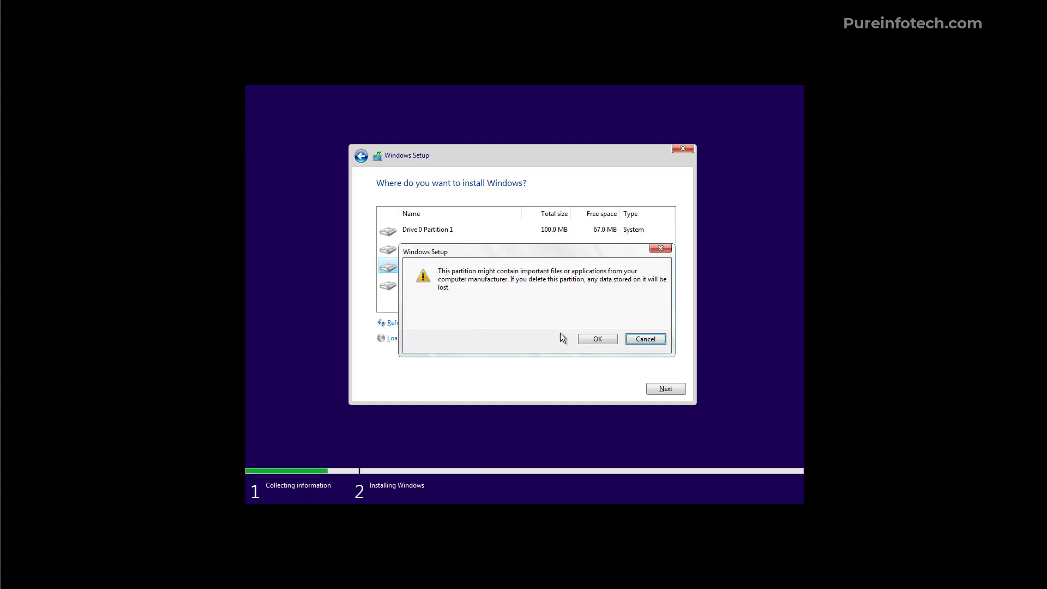
pyautogui.click(597, 339)
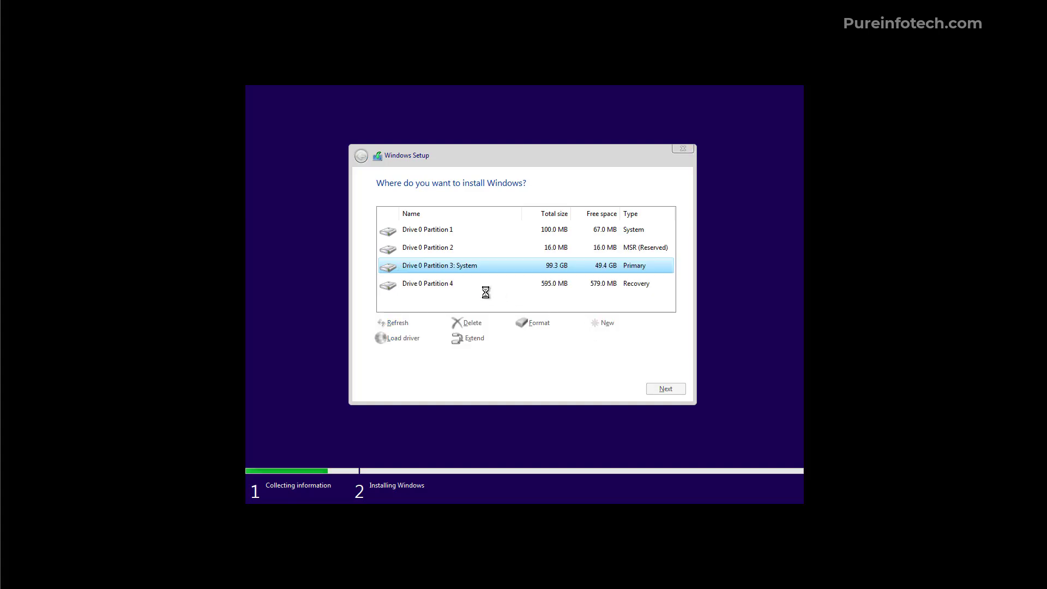
pyautogui.click(438, 283)
pyautogui.click(472, 322)
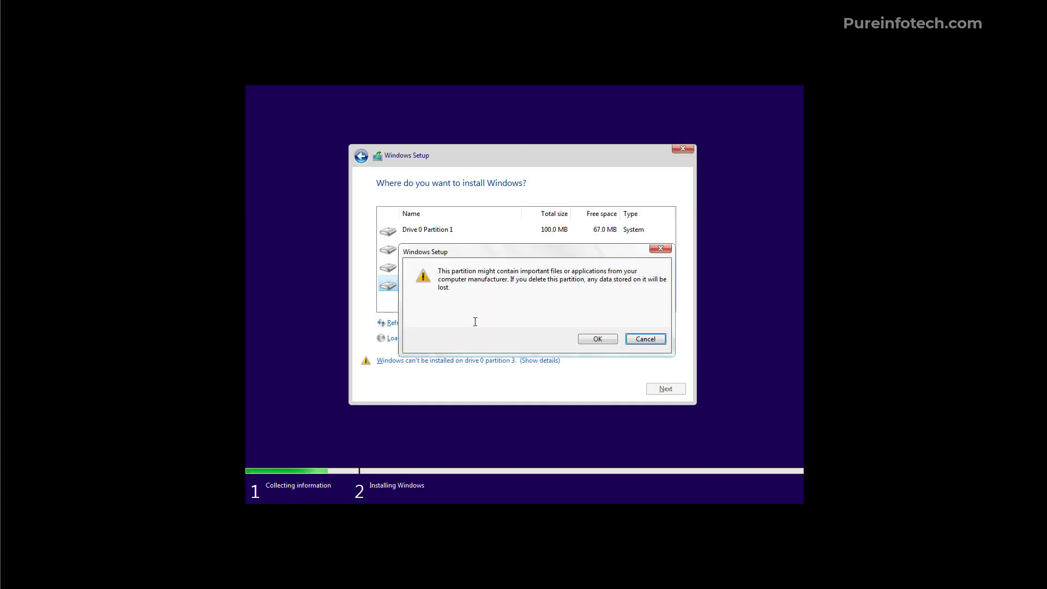
pyautogui.click(598, 339)
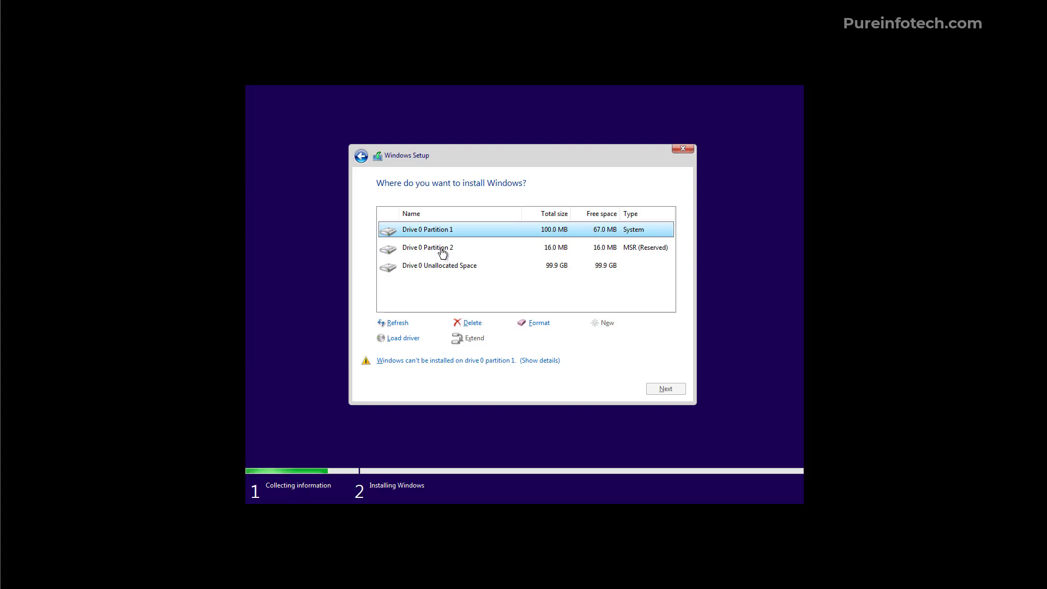
# Delete Drive 0 Partitions 2 and 1, then install Windows on the 100 GB unallocated space
pyautogui.click(441, 249)
pyautogui.click(469, 323)
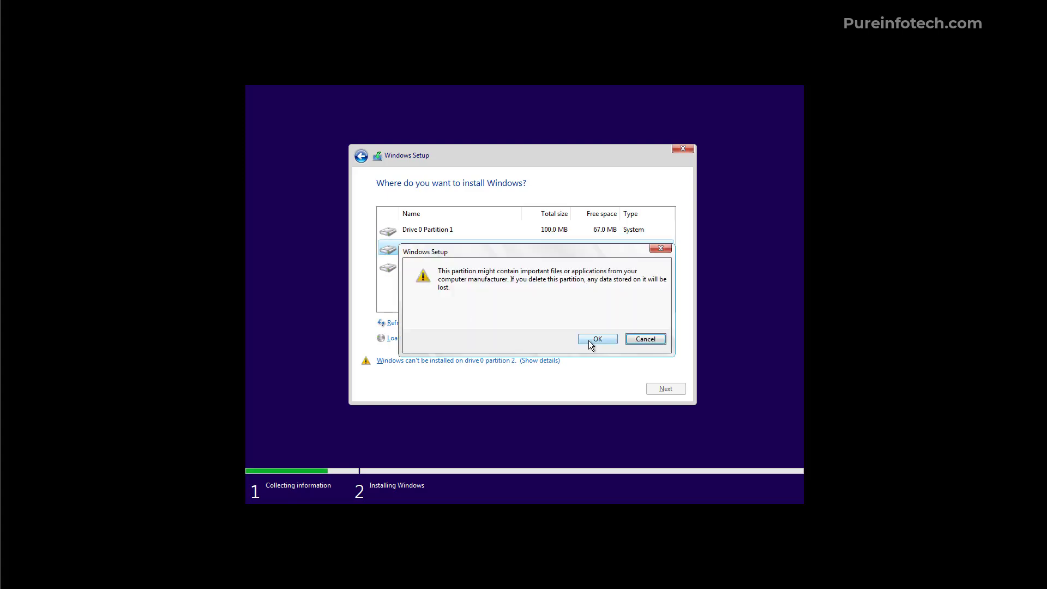
pyautogui.click(588, 339)
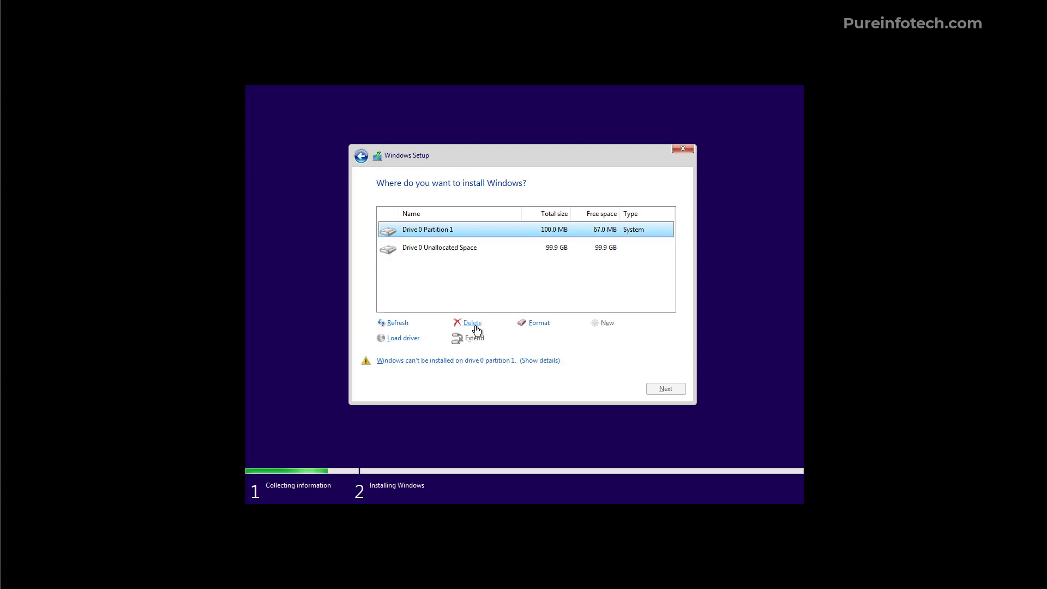
pyautogui.click(473, 323)
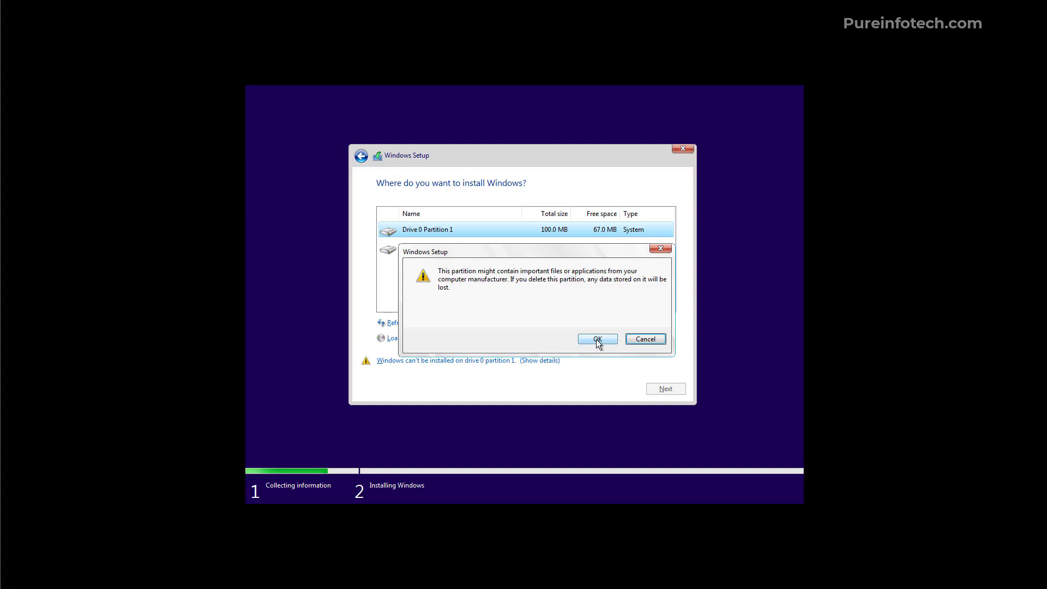
pyautogui.click(598, 339)
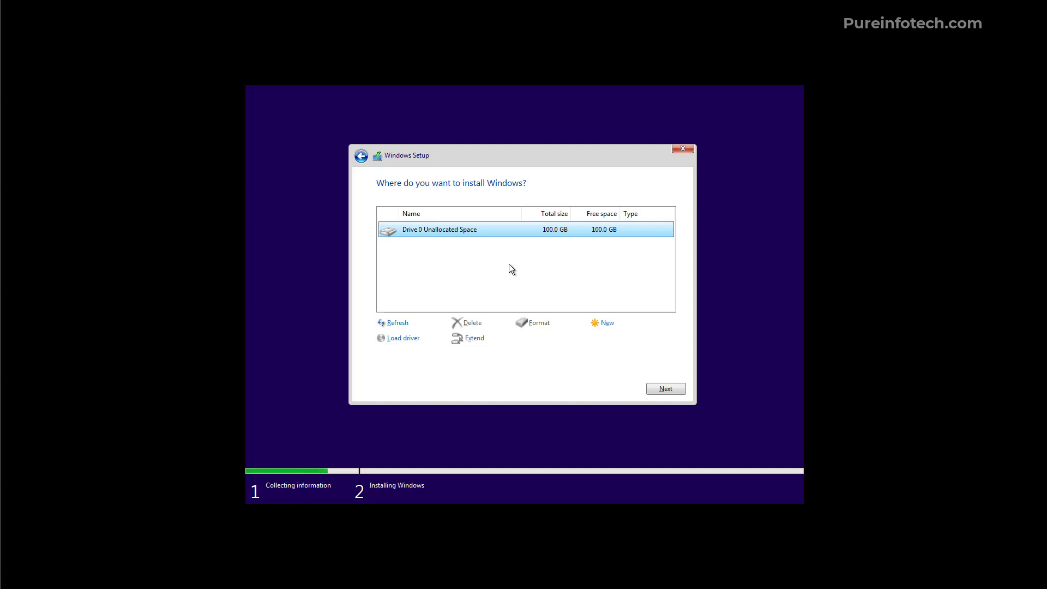
pyautogui.click(666, 389)
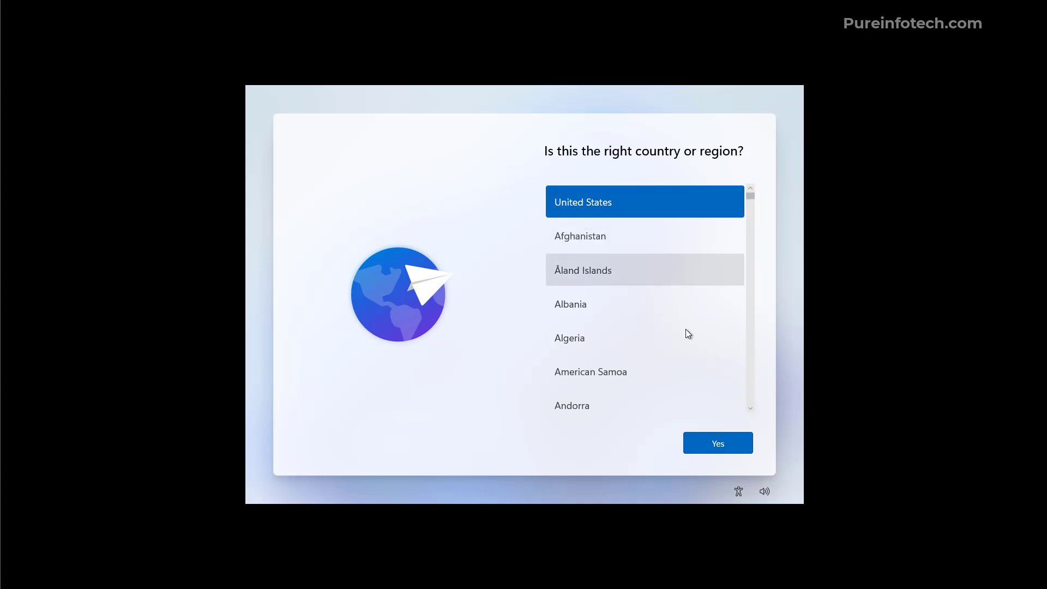
# Confirm United States as the region and US keyboard, with no second layout
pyautogui.click(717, 444)
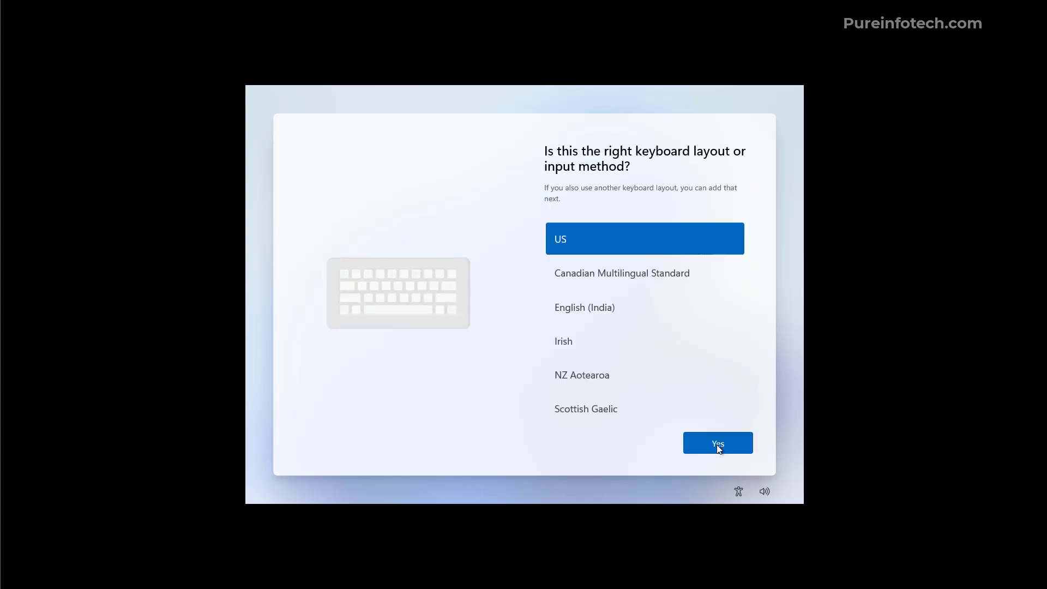
pyautogui.click(716, 444)
pyautogui.click(707, 451)
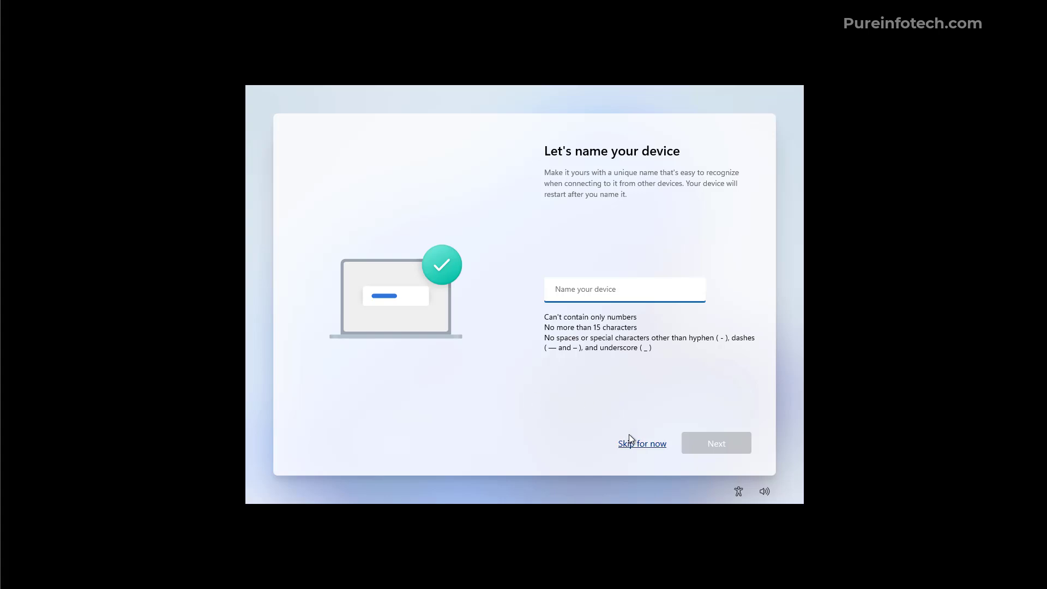
# Skip naming the device, choose personal use, and proceed to Microsoft account sign-in
pyautogui.click(641, 443)
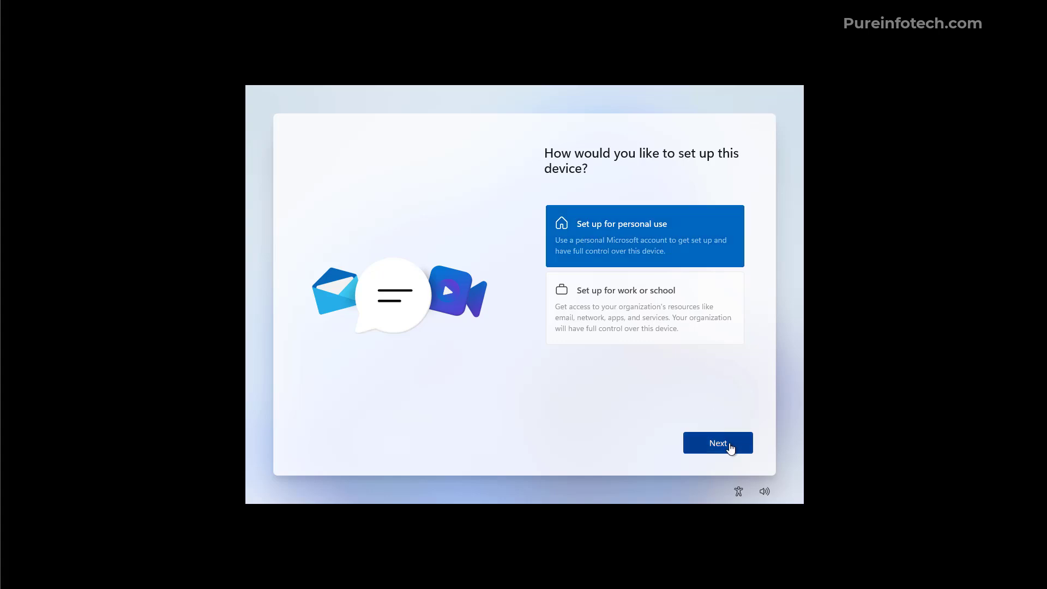
pyautogui.click(731, 448)
pyautogui.click(713, 445)
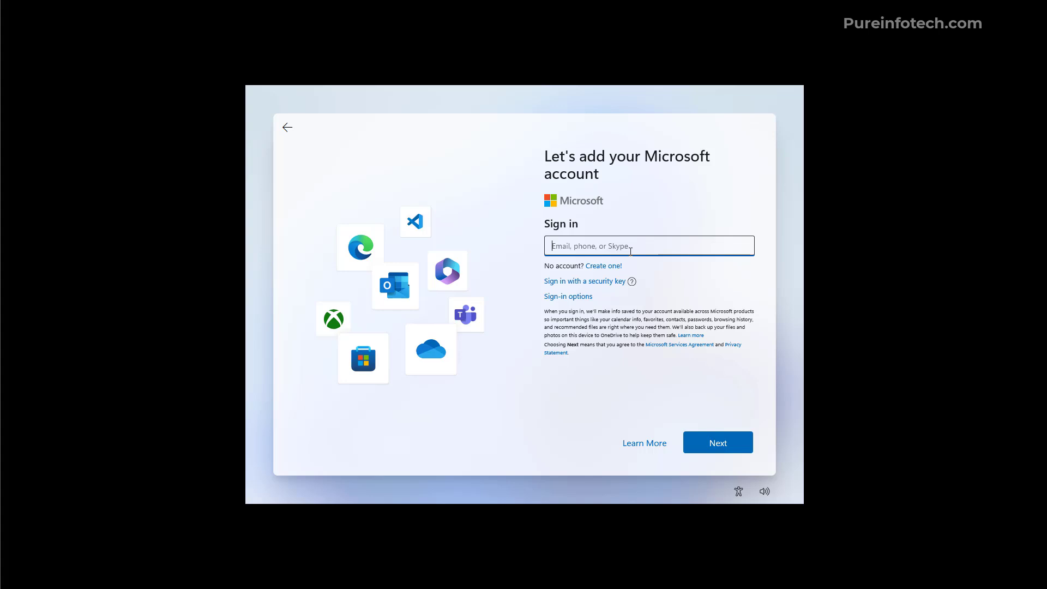
# Sign in with the Microsoft account e-mail and set up as a new PC instead of restoring a backup
pyautogui.press('Return')
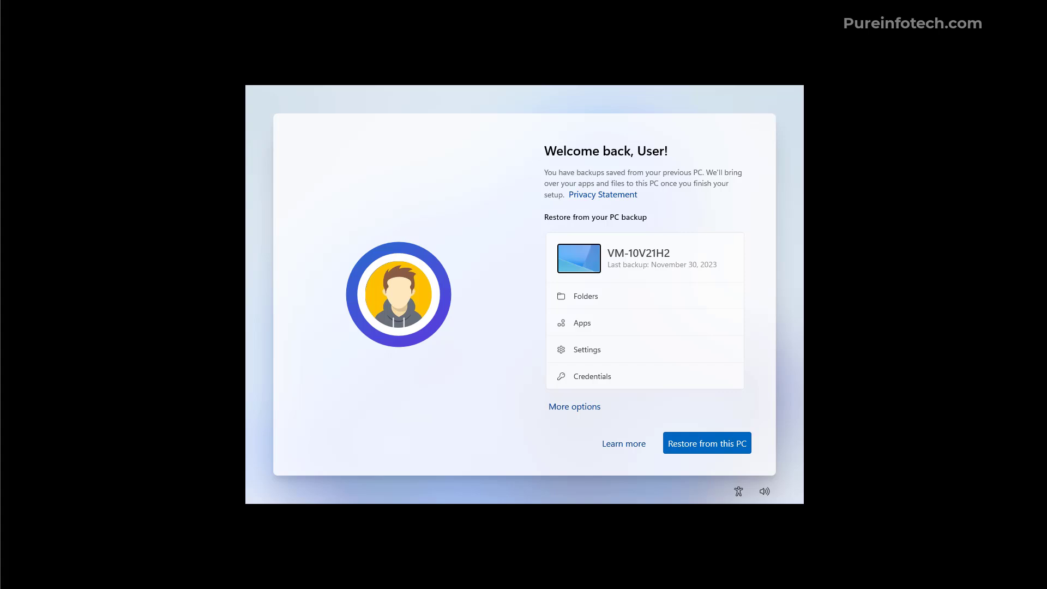
pyautogui.click(572, 407)
pyautogui.moveTo(751, 161)
pyautogui.mouseDown()
pyautogui.moveTo(752, 214)
pyautogui.moveTo(750, 149)
pyautogui.mouseUp()
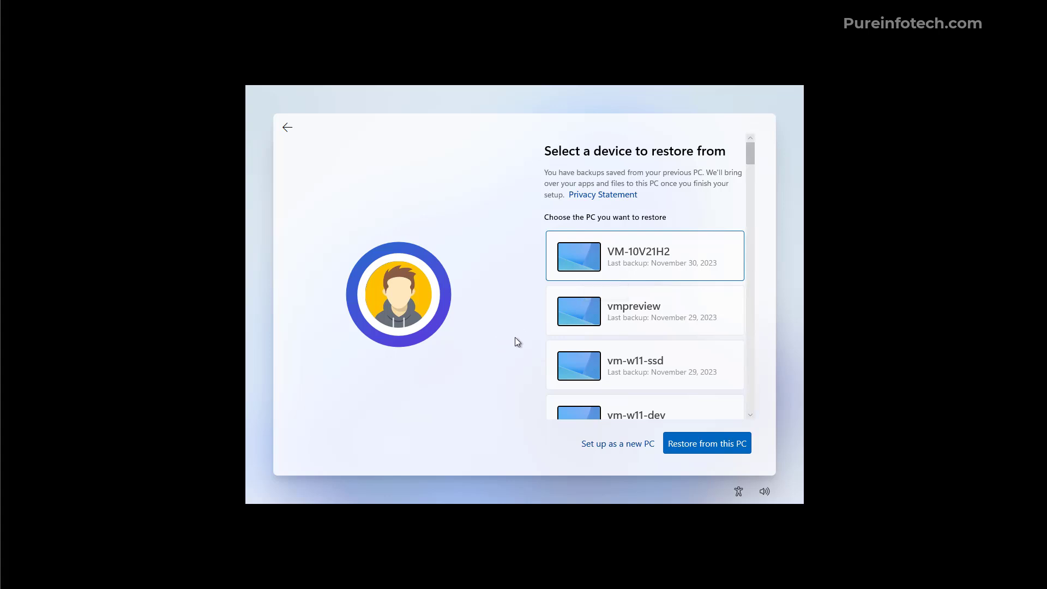
pyautogui.moveTo(752, 158)
pyautogui.mouseDown()
pyautogui.moveTo(754, 233)
pyautogui.moveTo(748, 146)
pyautogui.mouseUp()
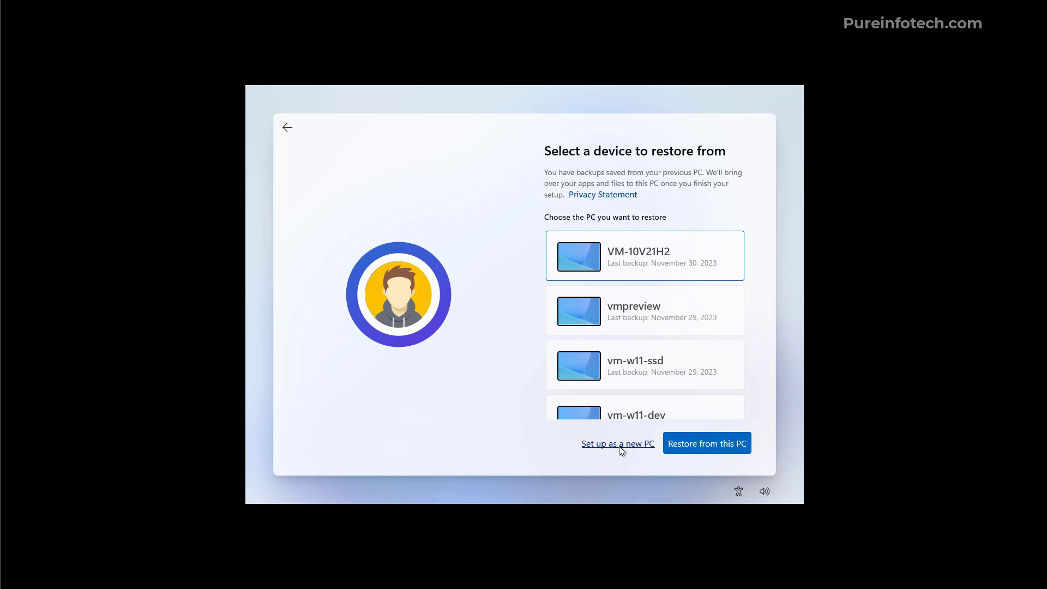
pyautogui.click(623, 446)
pyautogui.click(717, 443)
# Enter and confirm the sign-in PIN, then save it
pyautogui.write('1234')
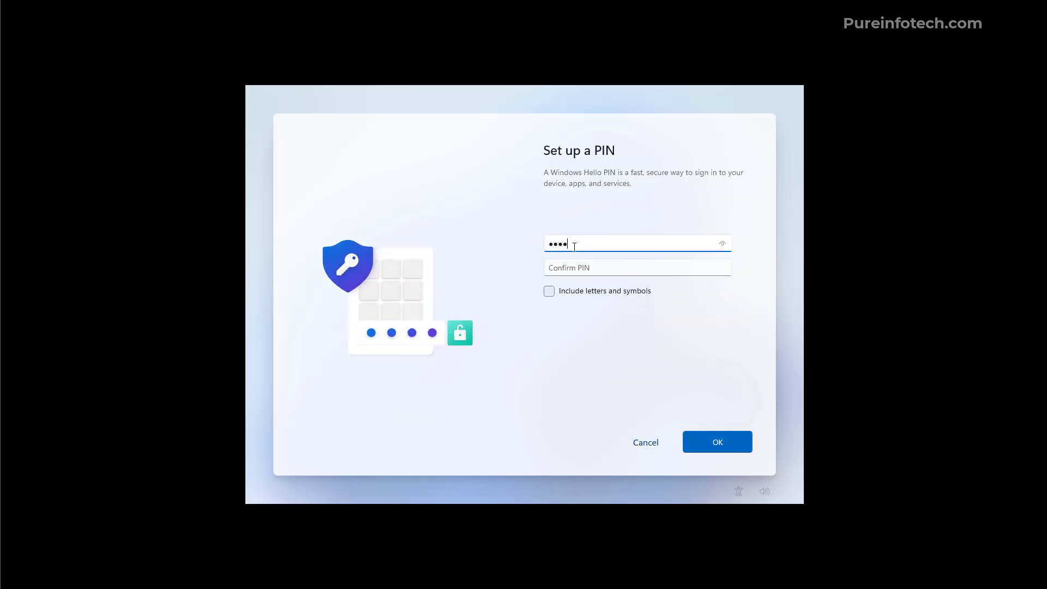
pyautogui.click(597, 268)
pyautogui.write('1234')
pyautogui.click(718, 439)
# Turn Location off and accept the privacy settings
pyautogui.moveTo(748, 290); pyautogui.dragTo(752, 249)
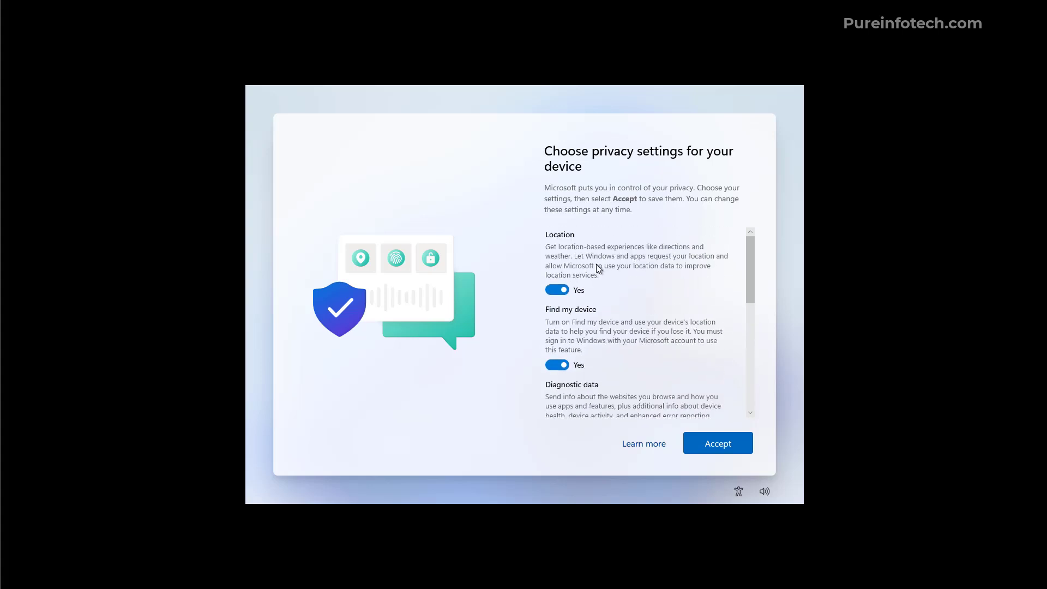
pyautogui.click(554, 291)
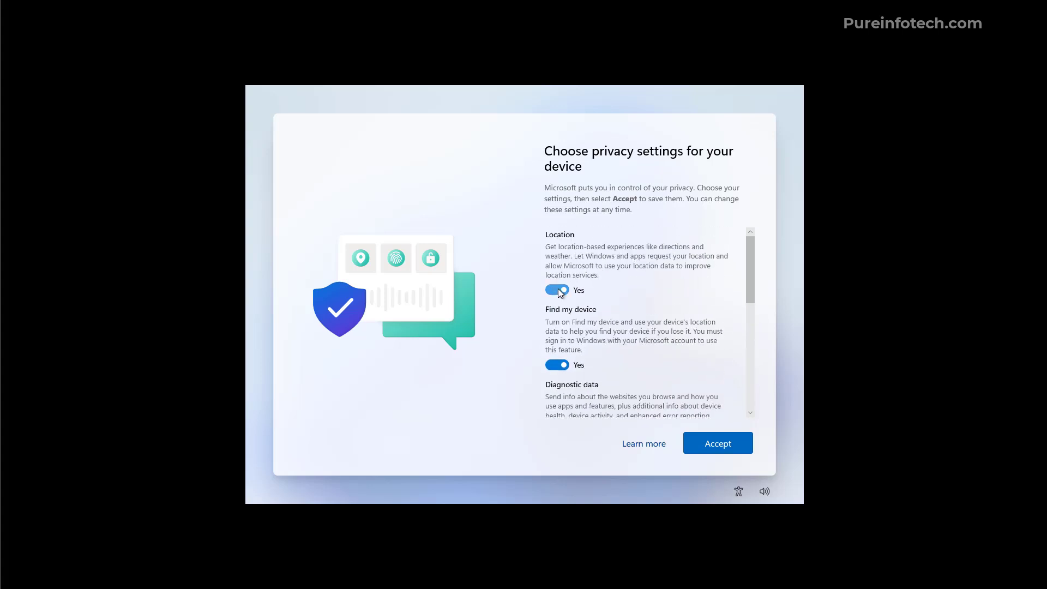
pyautogui.click(709, 446)
pyautogui.moveTo(750, 269); pyautogui.dragTo(750, 218)
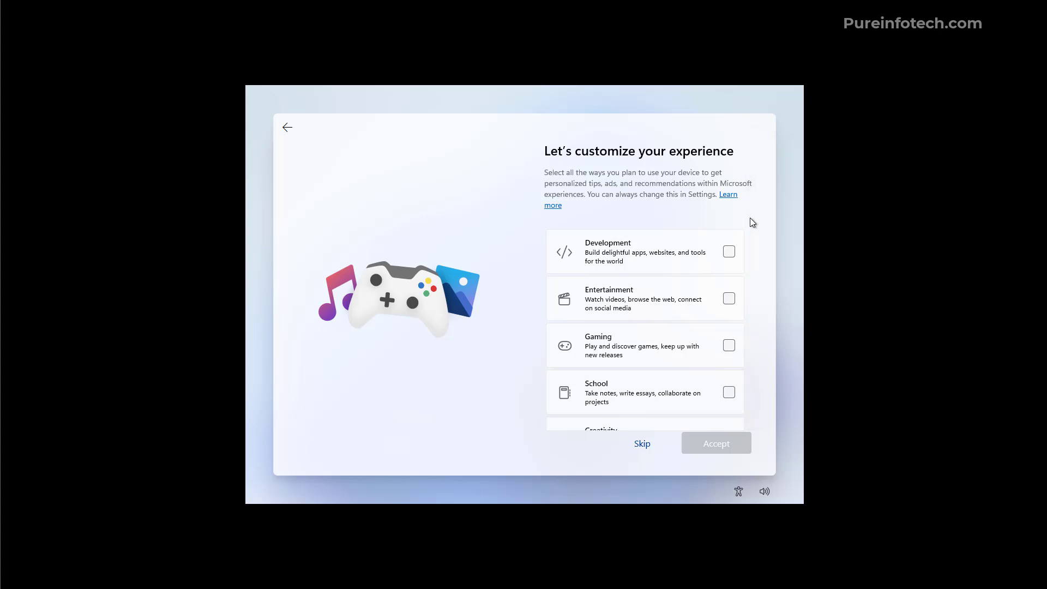
# Skip experience categories, Android phone linking, Microsoft 365 trial, extra cloud storage and PC Game Pass
pyautogui.click(642, 444)
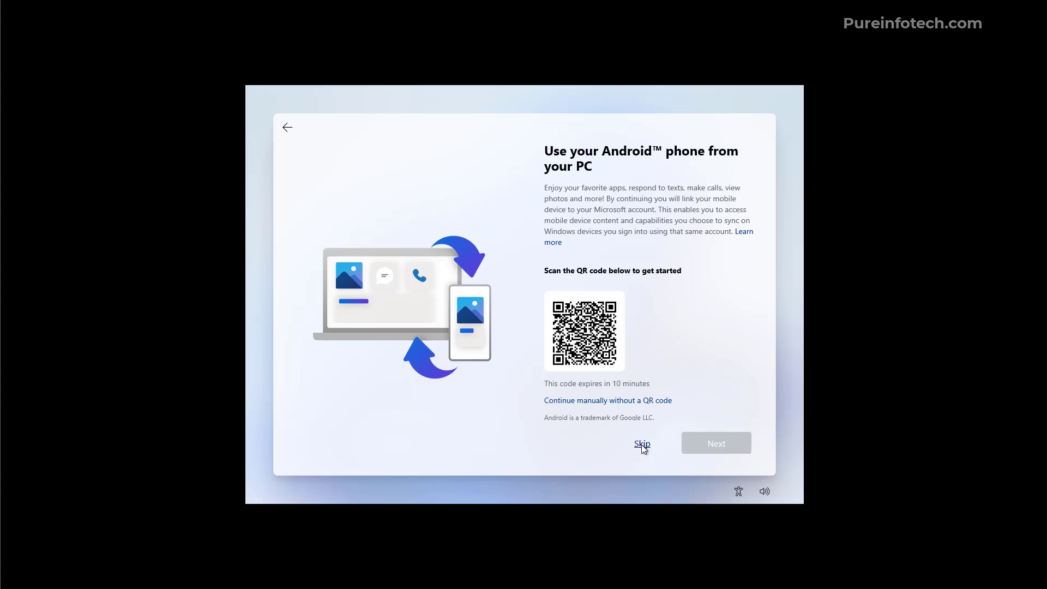
pyautogui.click(641, 444)
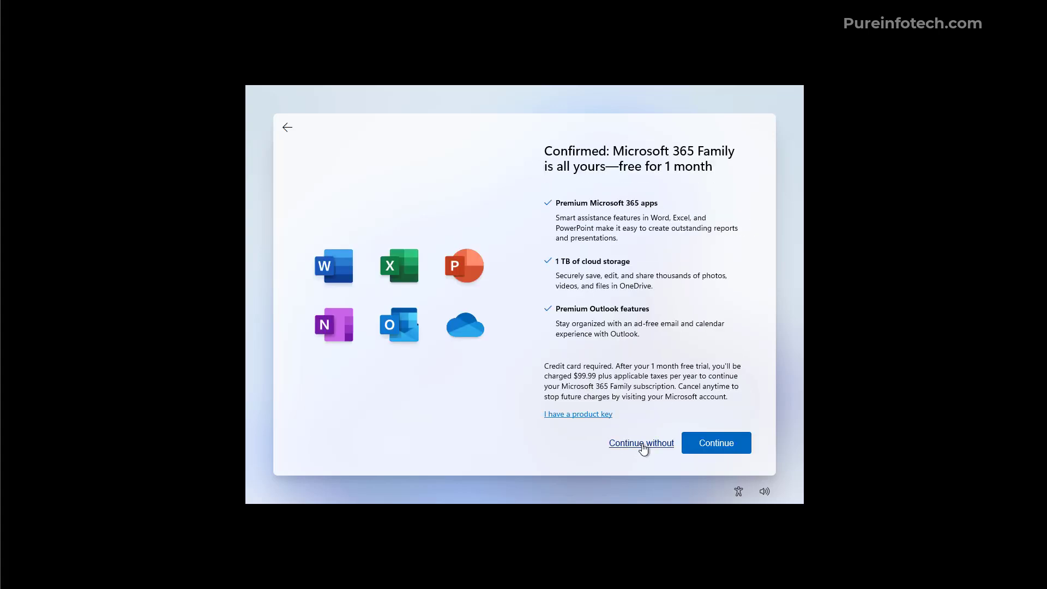
pyautogui.click(642, 443)
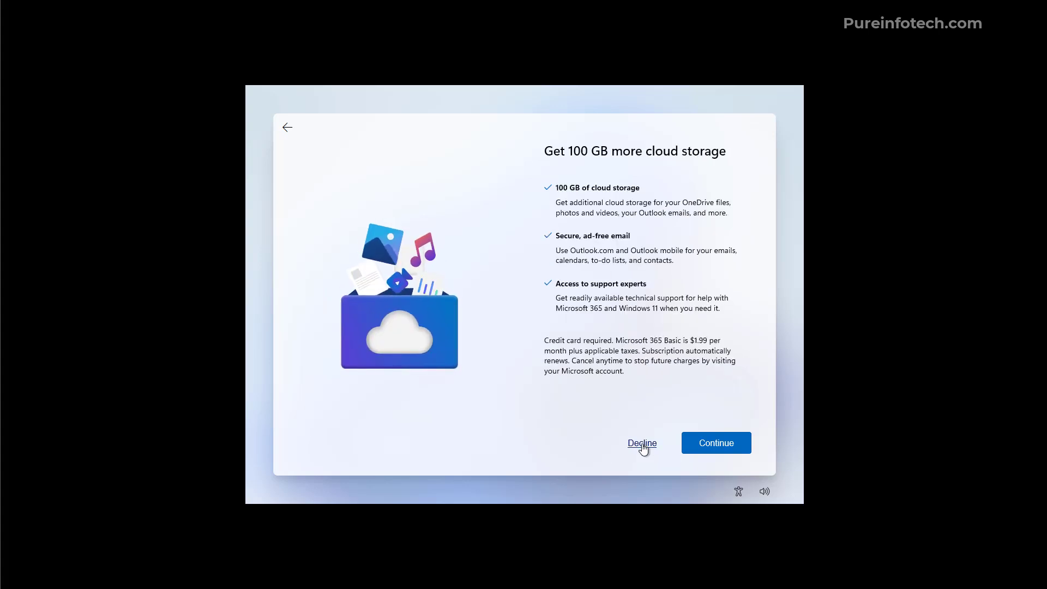
pyautogui.click(642, 444)
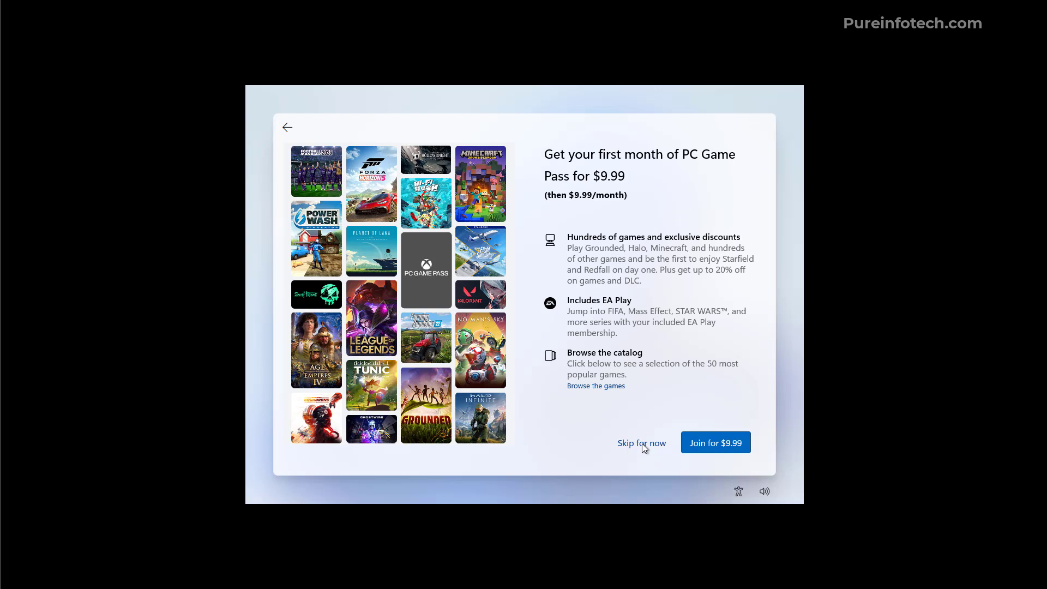
pyautogui.click(643, 443)
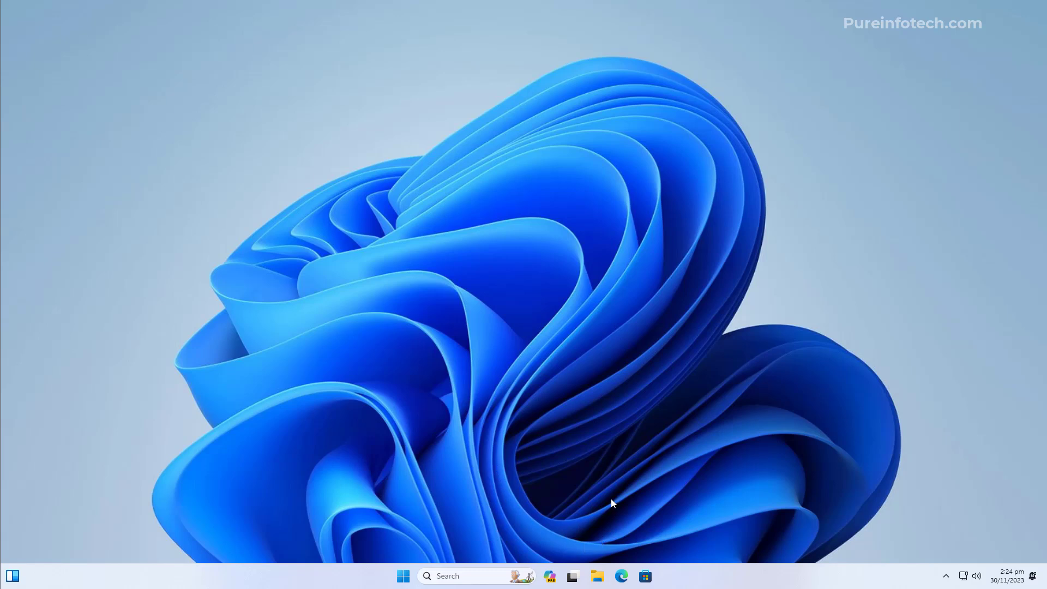
pyautogui.press('super')
pyautogui.write('run')
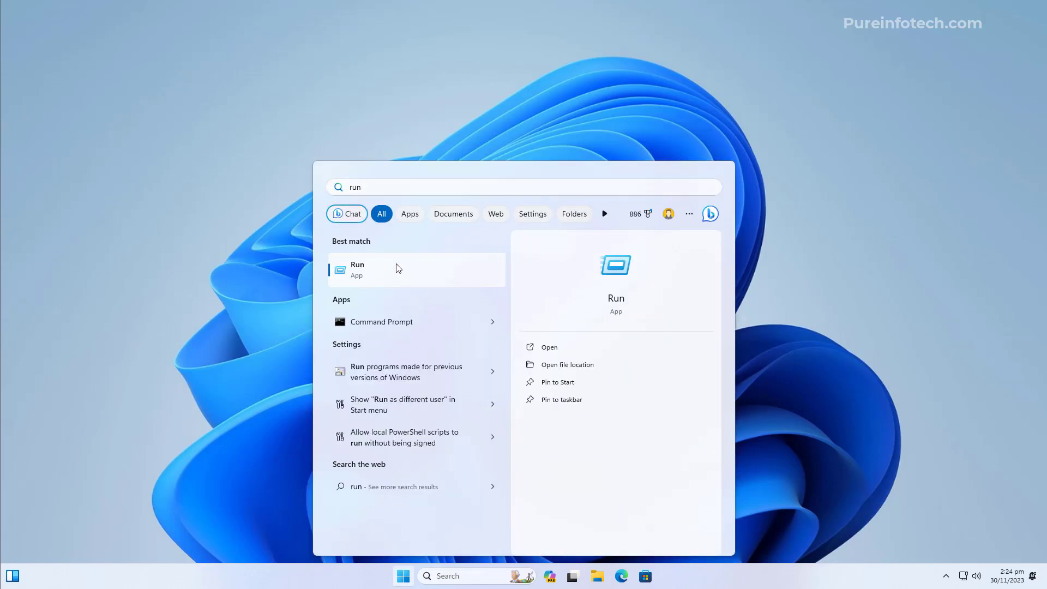
pyautogui.click(397, 266)
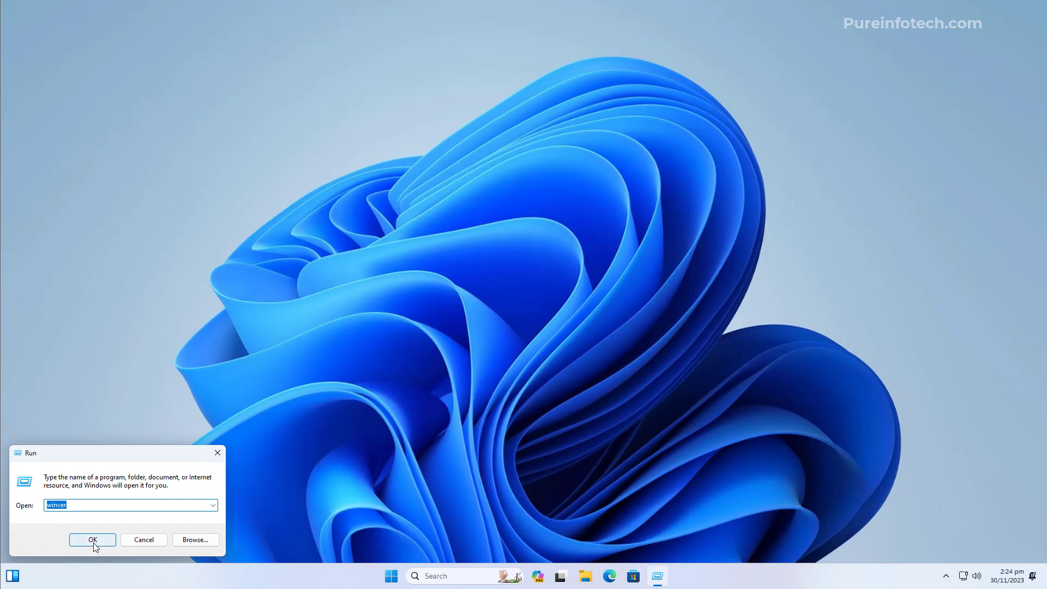
pyautogui.click(92, 539)
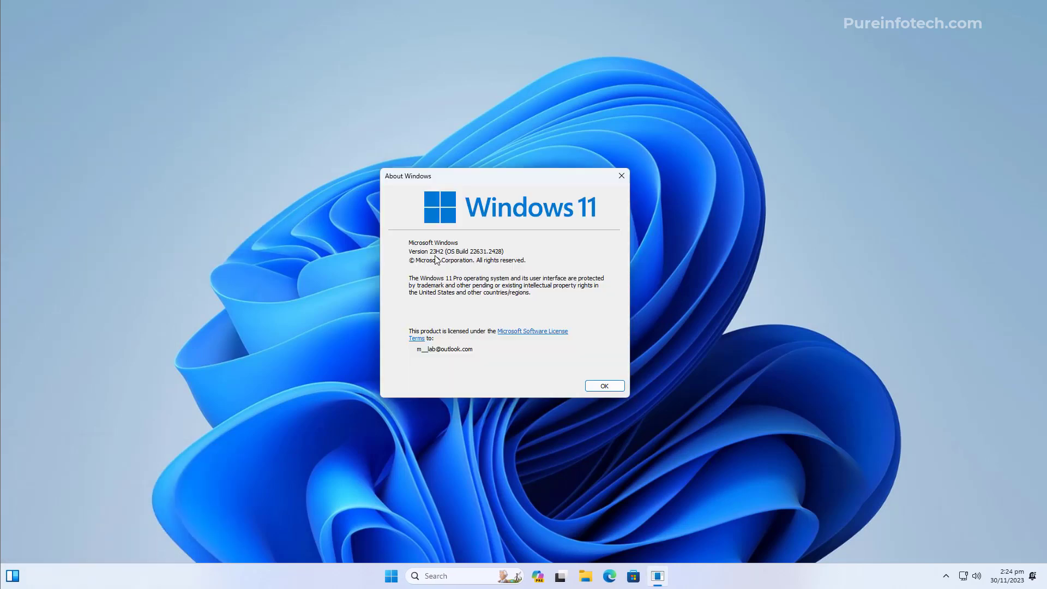
pyautogui.press('Escape')
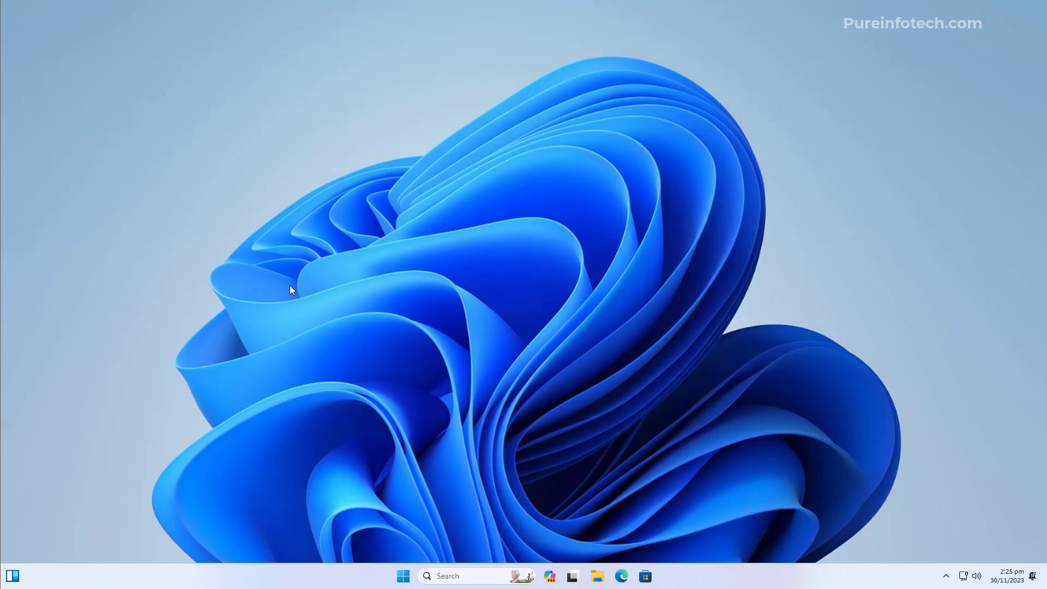